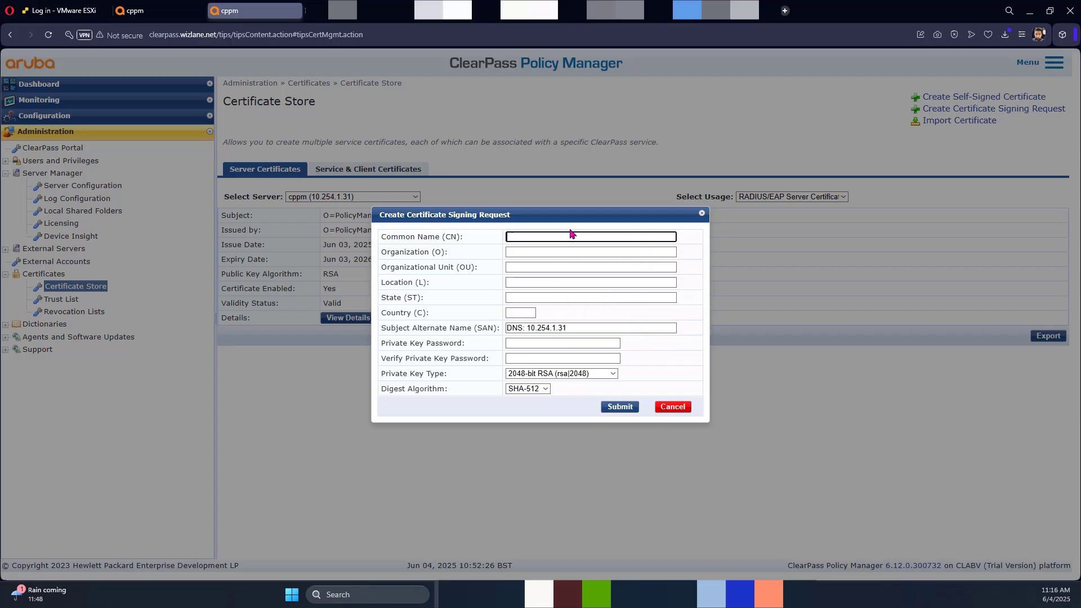
Step: Open the Create Certificate Signing Request form, with SAN prefilled as DNS: 10.254.1.31
{"action": "type", "text": "rpass."}
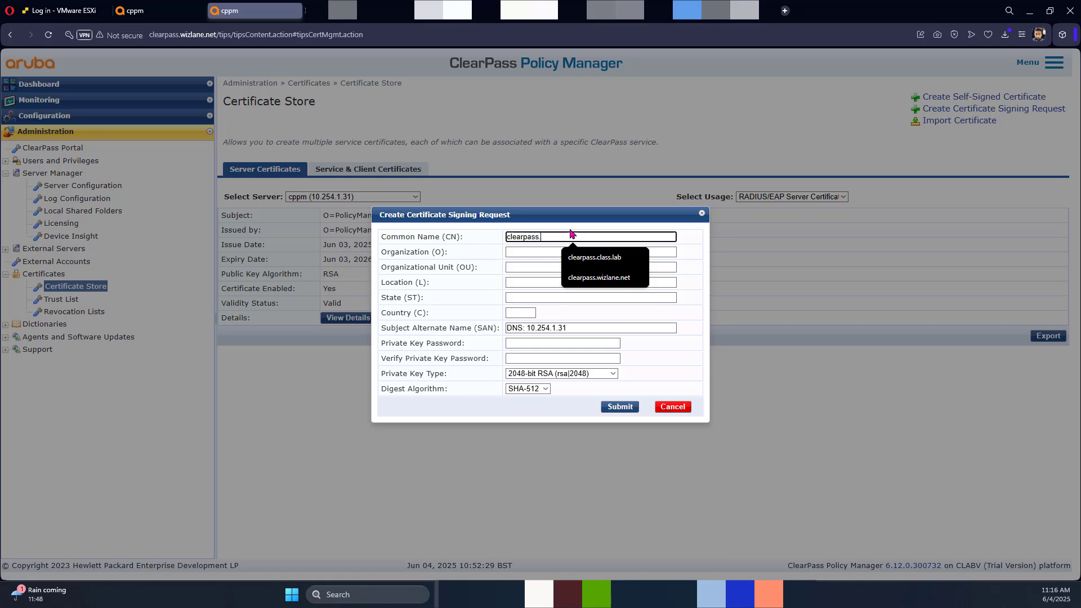
Step: Fill the CSR subject: CN clearpass.wizlane.net, Wizlane LTD, unit Training, country GB
{"action": "key", "text": "Down"}
{"action": "key", "text": "Down"}
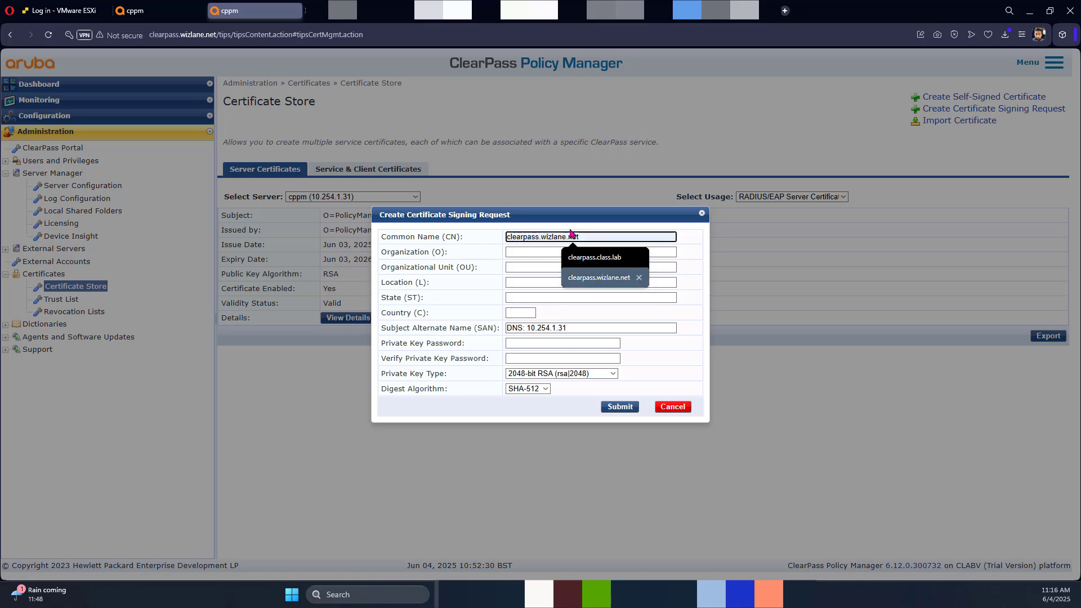
{"action": "key", "text": "Tab"}
{"action": "key", "text": "Down"}
{"action": "key", "text": "Down"}
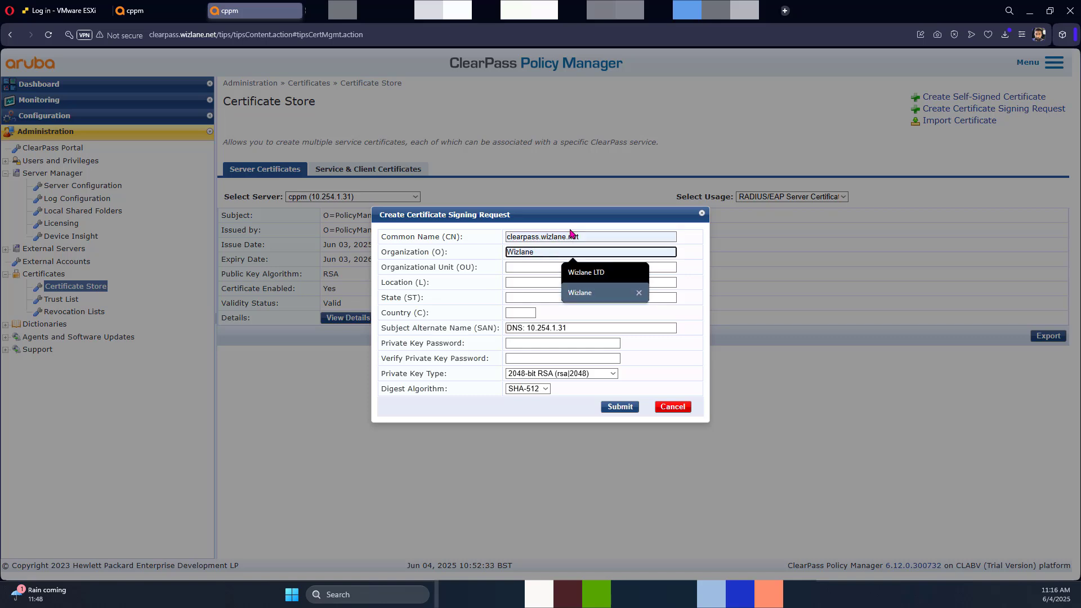
{"action": "key", "text": "Up"}
{"action": "key", "text": "Tab"}
{"action": "key", "text": "Down"}
{"action": "key", "text": "Tab"}
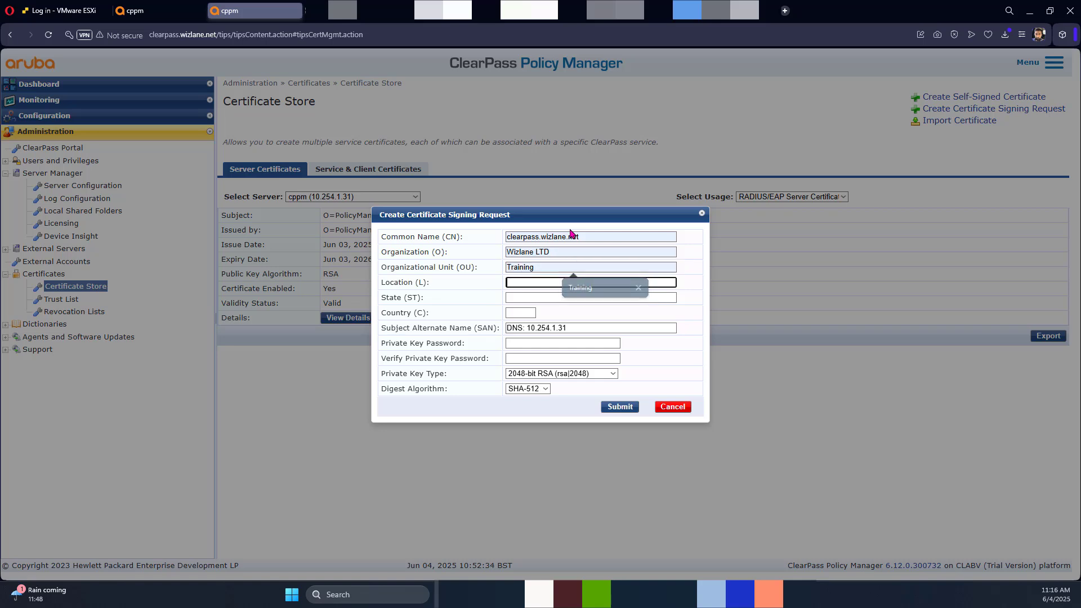
{"action": "key", "text": "Down"}
{"action": "key", "text": "Tab"}
{"action": "key", "text": "Tab"}
{"action": "key", "text": "Down"}
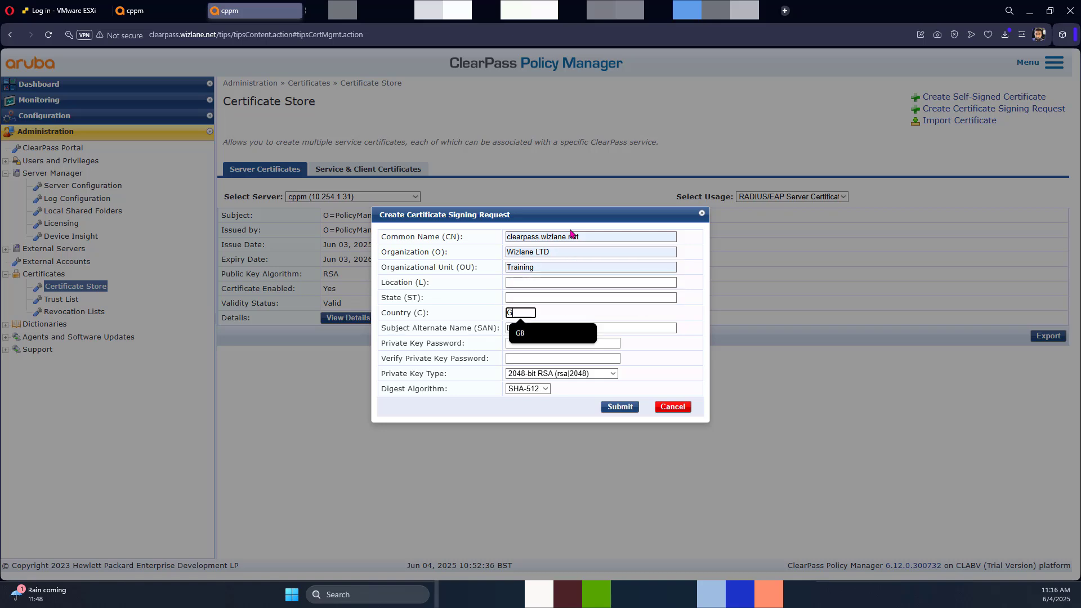
{"action": "key", "text": "Tab"}
Step: Replace the old IP alternate name with the saved list of DNS alternate names
{"action": "key", "text": "End"}
{"action": "key", "text": "BackSpace"}
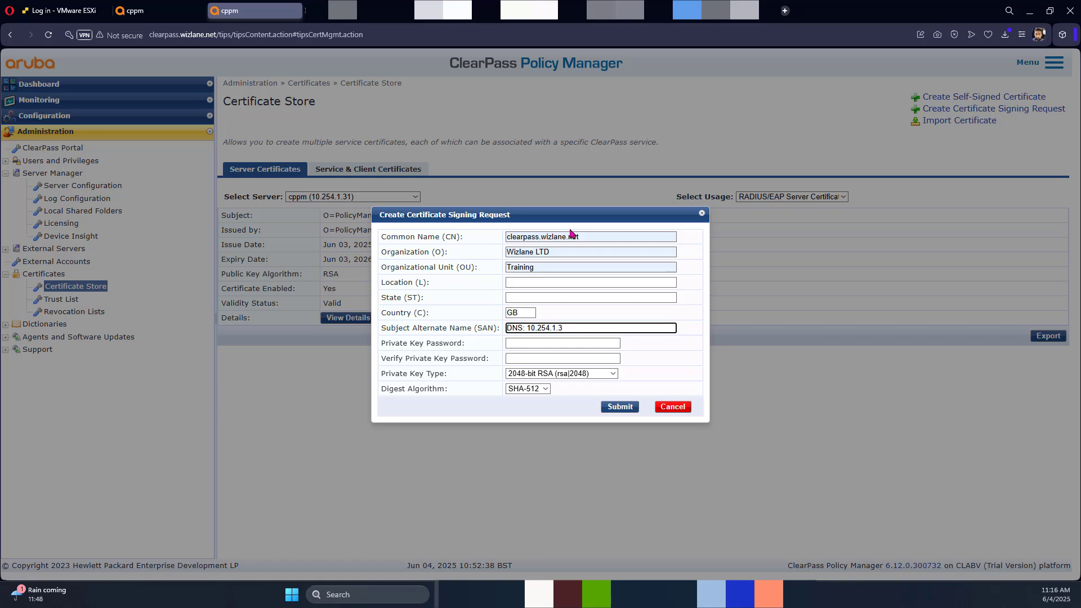
{"action": "key", "text": "BackSpace"}
{"action": "type", "text": "cle"}
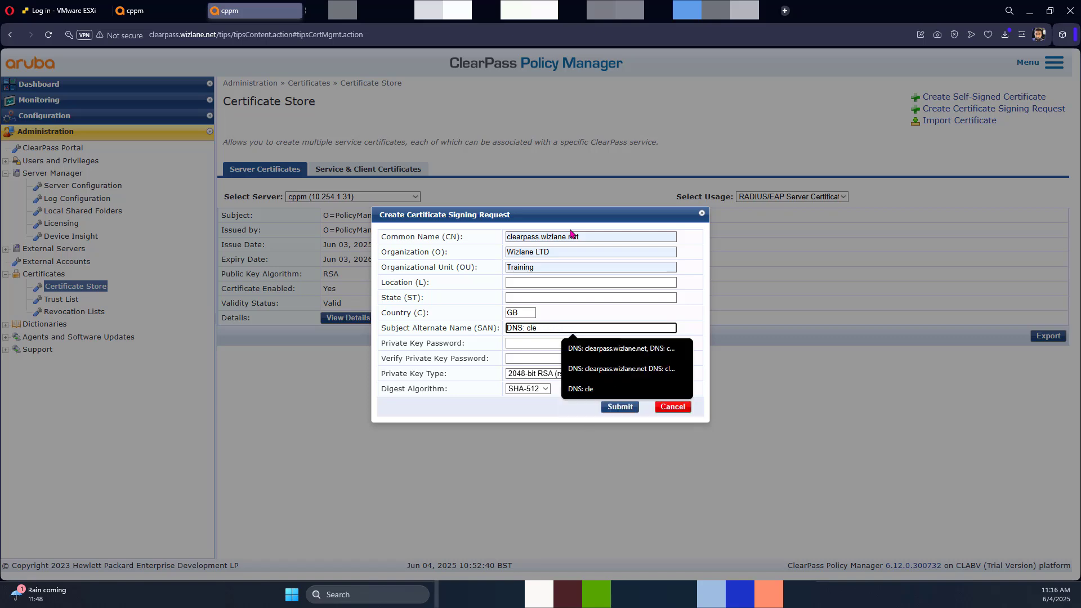
{"action": "key", "text": "Down"}
{"action": "key", "text": "Tab"}
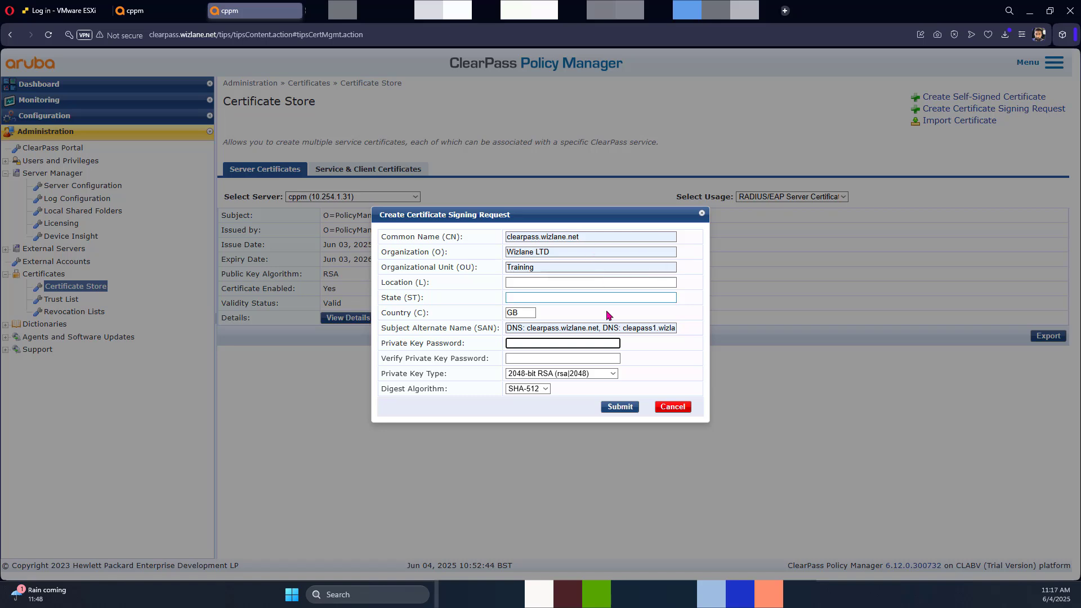
{"action": "left_click", "coordinate": [600, 330]}
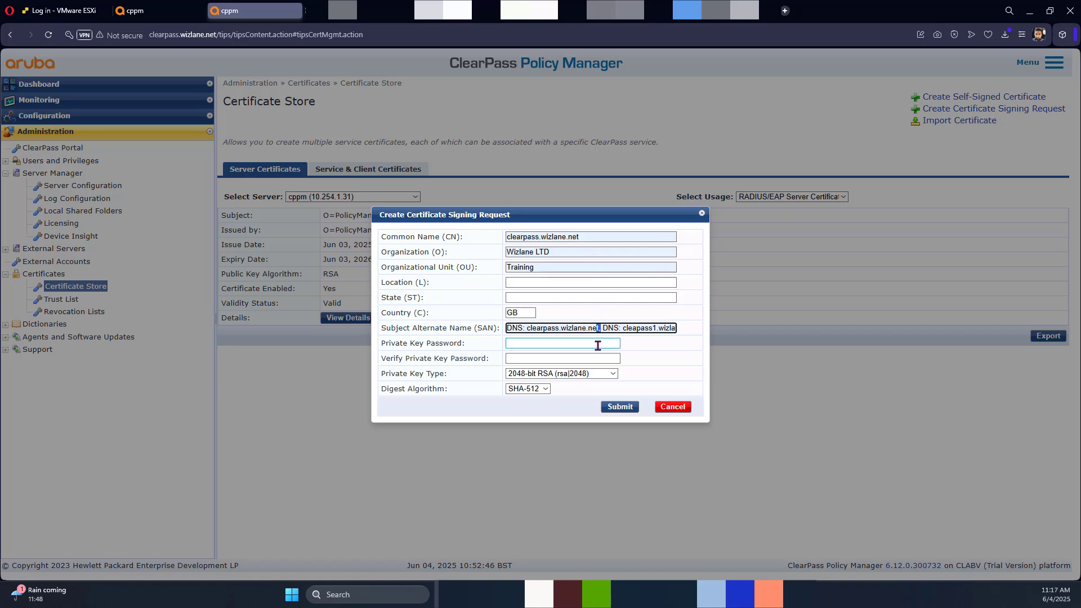
Step: Set the private key password and submit to generate the CSR
{"action": "left_click", "coordinate": [581, 341]}
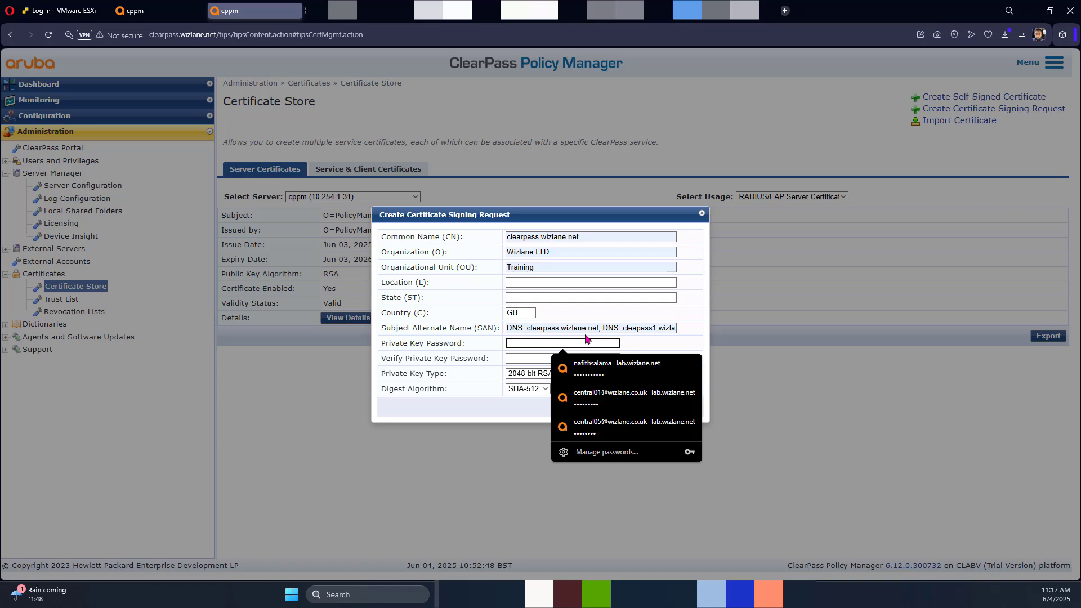
{"action": "type", "text": "aa"}
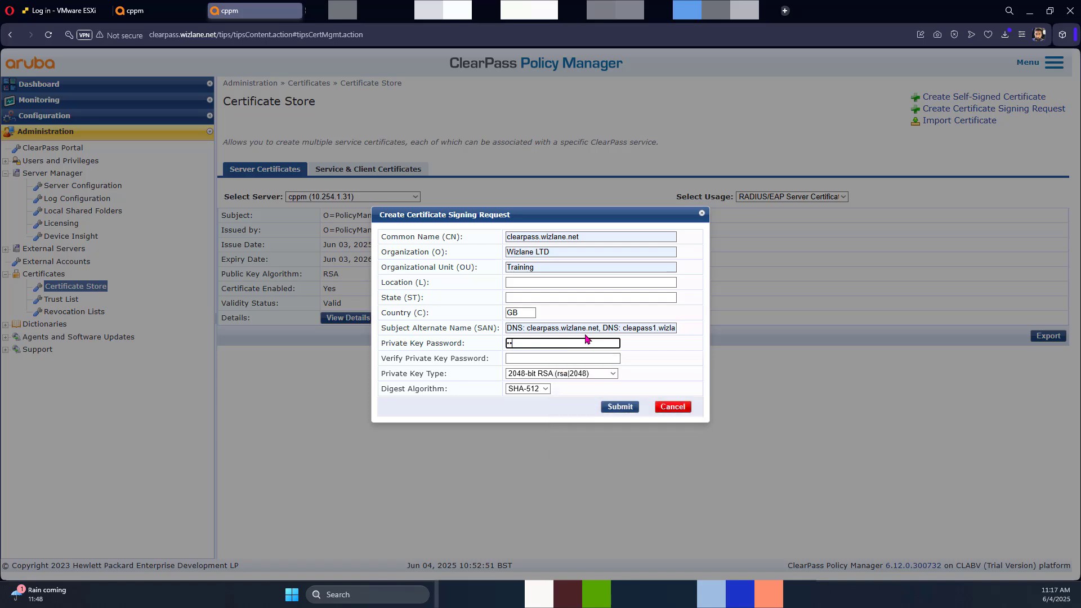
{"action": "type", "text": "aaaaaaaa"}
{"action": "key", "text": "Tab"}
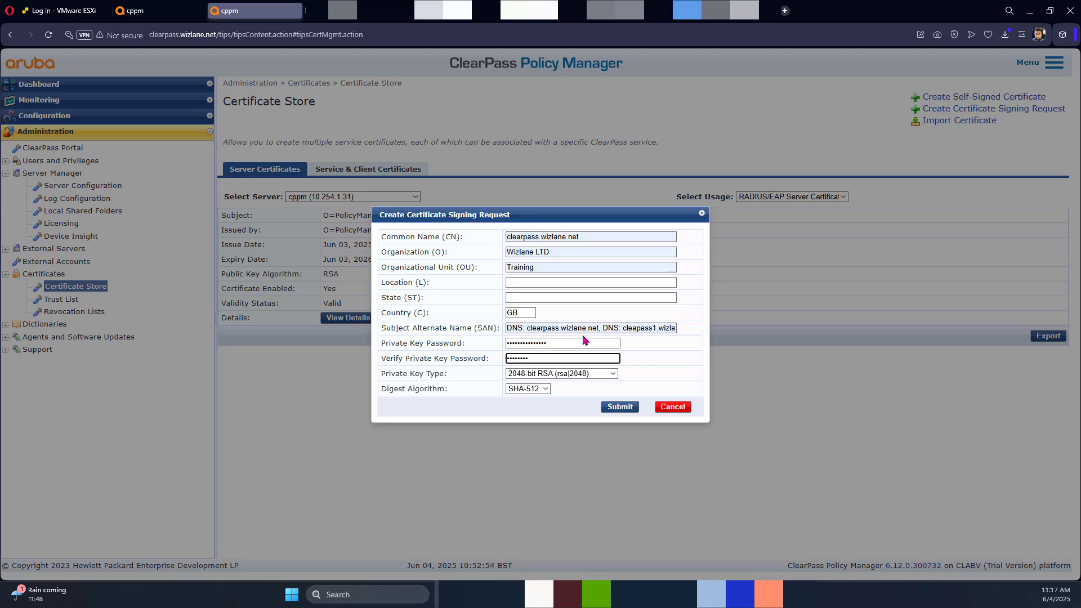
{"action": "left_click", "coordinate": [620, 407]}
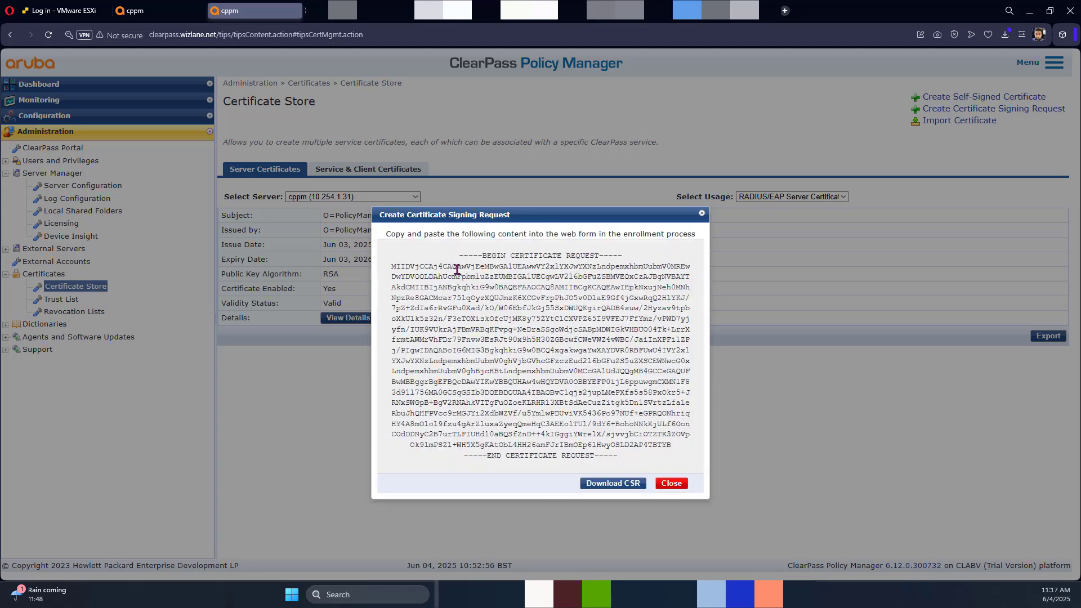
Step: Select and copy the generated CSR text
{"action": "left_click_drag", "start_coordinate": [461, 254], "coordinate": [674, 456]}
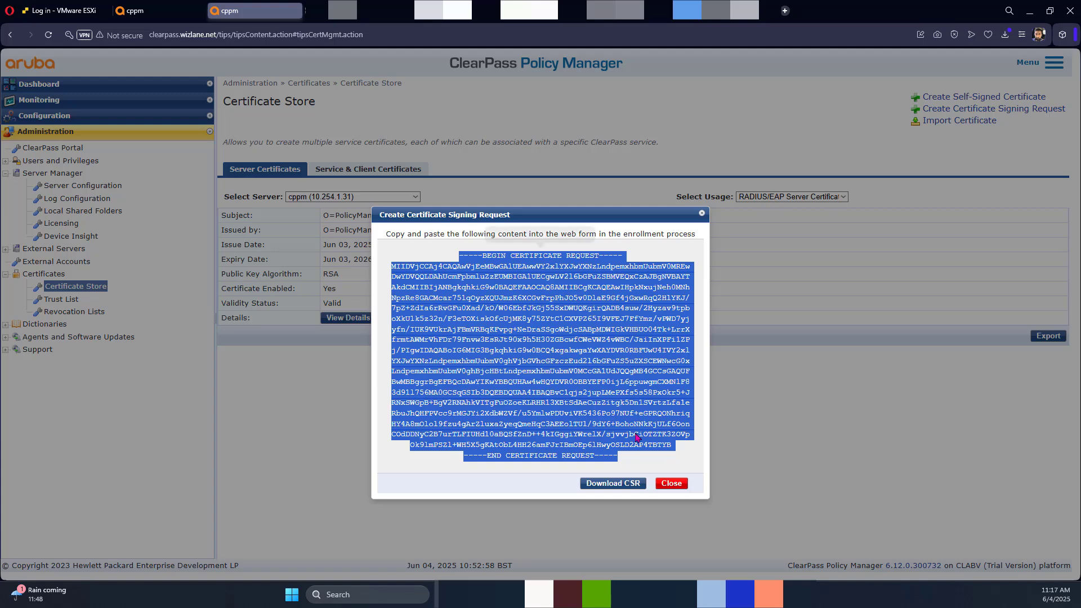
{"action": "left_click", "coordinate": [538, 234]}
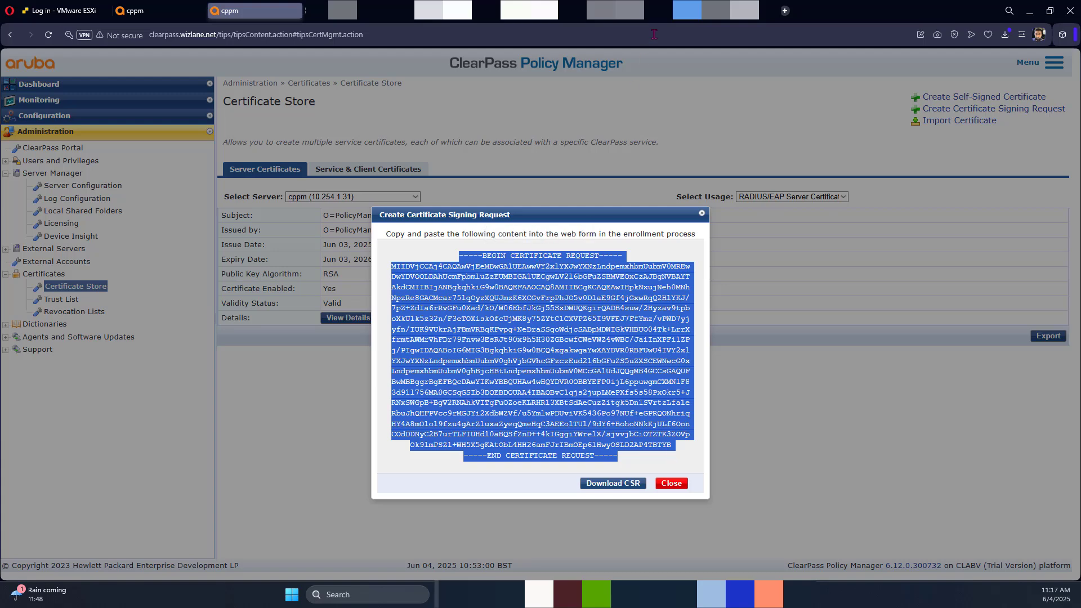
{"action": "key", "text": "ctrl+Tab"}
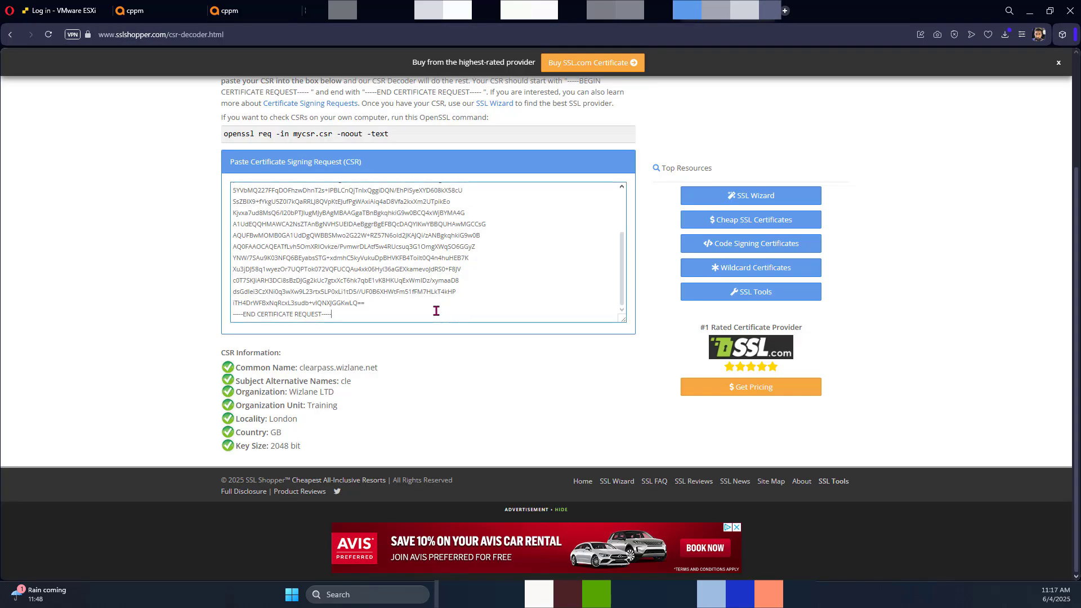
Step: Paste the new CSR into SSL Shopper's decoder and check its four wizlane.net alternative names
{"action": "key", "text": "ctrl+a"}
{"action": "key", "text": "ctrl+v"}
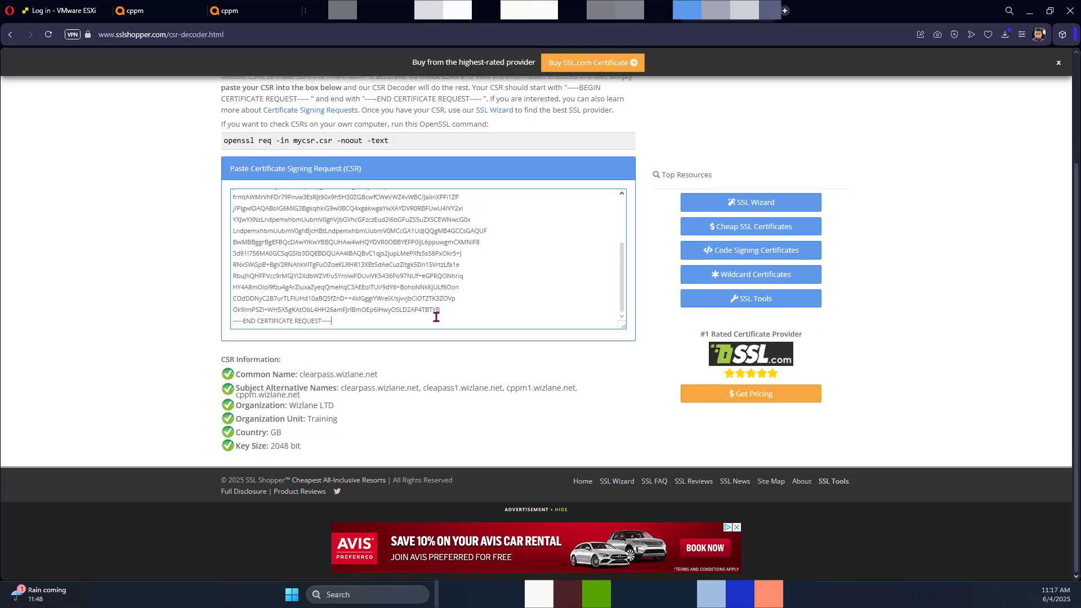
{"action": "left_click_drag", "start_coordinate": [381, 376], "coordinate": [491, 399]}
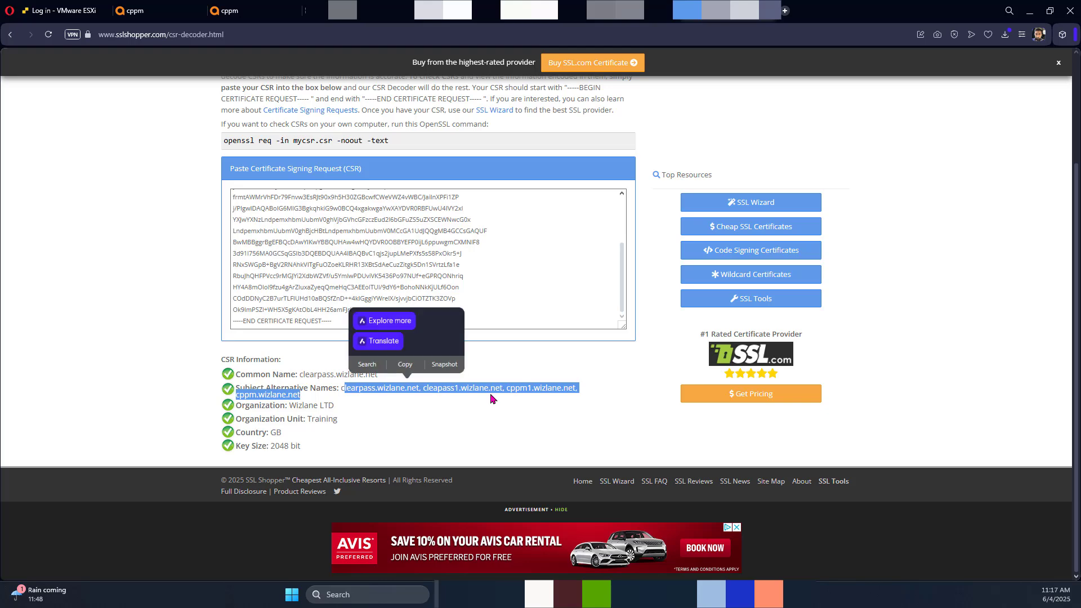
{"action": "left_click", "coordinate": [533, 420]}
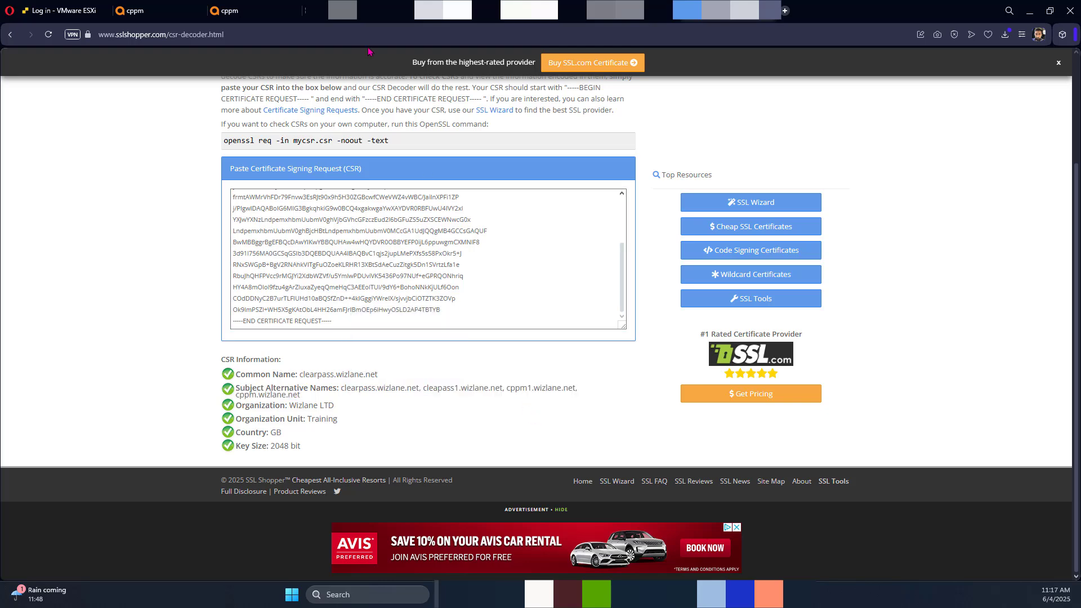
{"action": "left_click", "coordinate": [626, 11]}
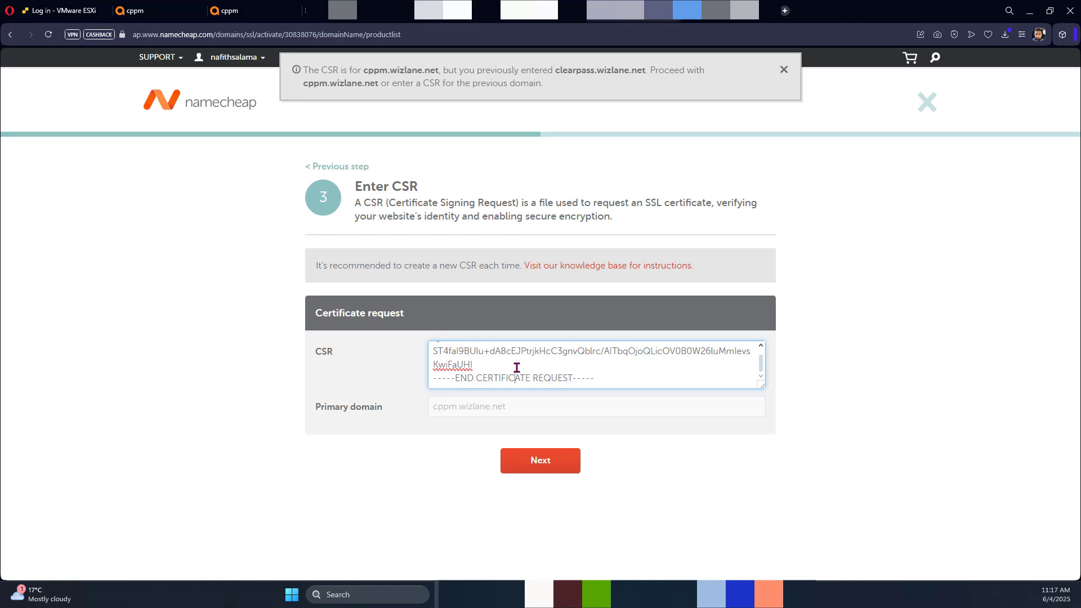
Step: Replace the old CSR in Namecheap's CSR box with the new one
{"action": "key", "text": "ctrl+a"}
{"action": "key", "text": "ctrl+v"}
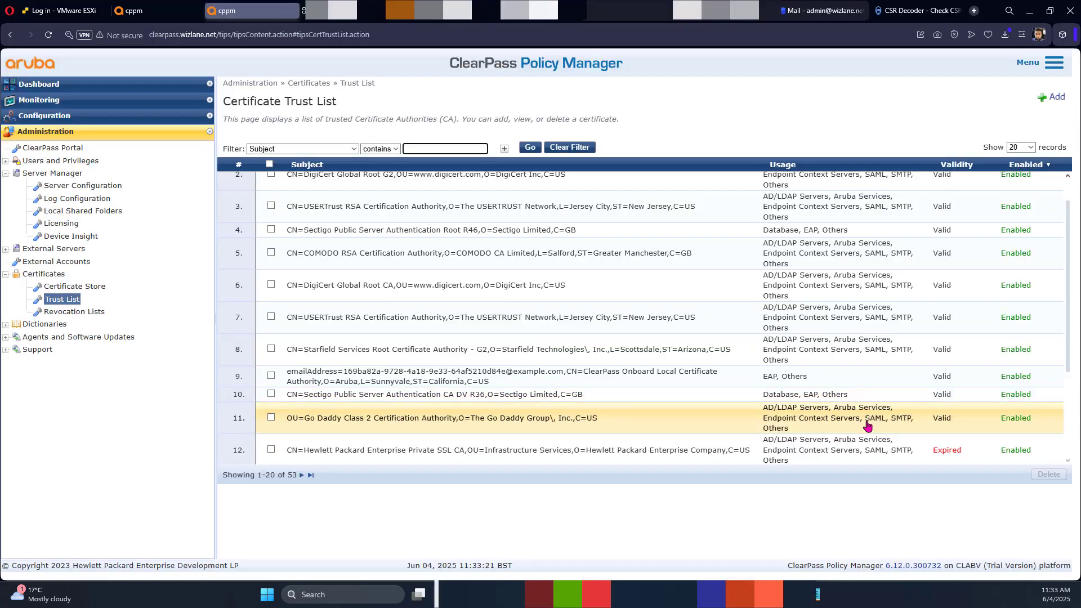
{"action": "scroll", "coordinate": [868, 426], "scroll_direction": "up", "scroll_amount": 1}
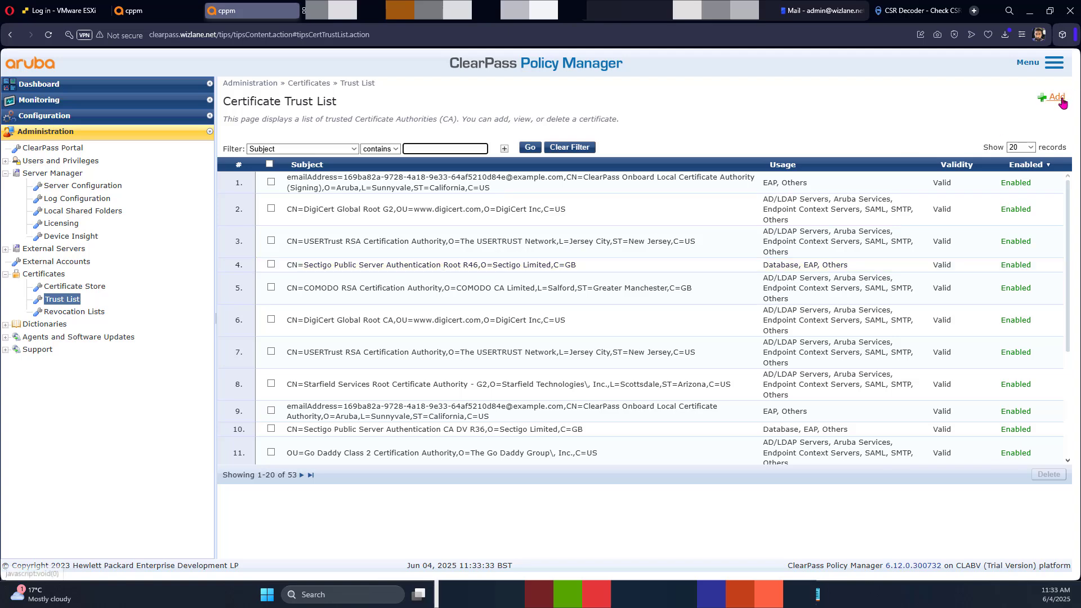
Step: Import a Server Certificate for cppm (10.254.1.31), usage HTTPS(RSA), from wizlane_net.crt
{"action": "left_click", "coordinate": [85, 287]}
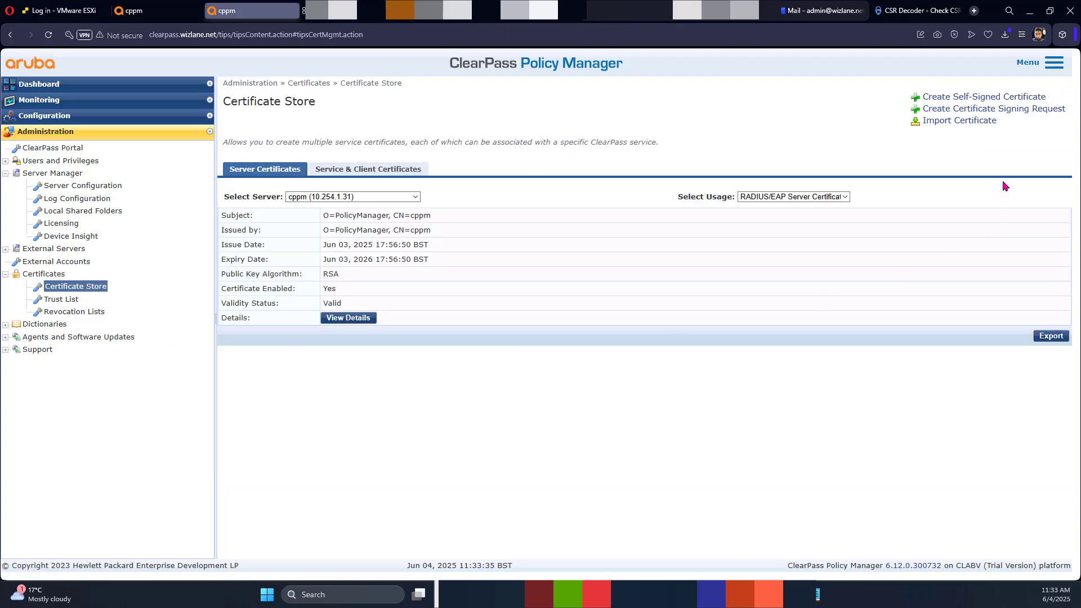
{"action": "left_click", "coordinate": [965, 127]}
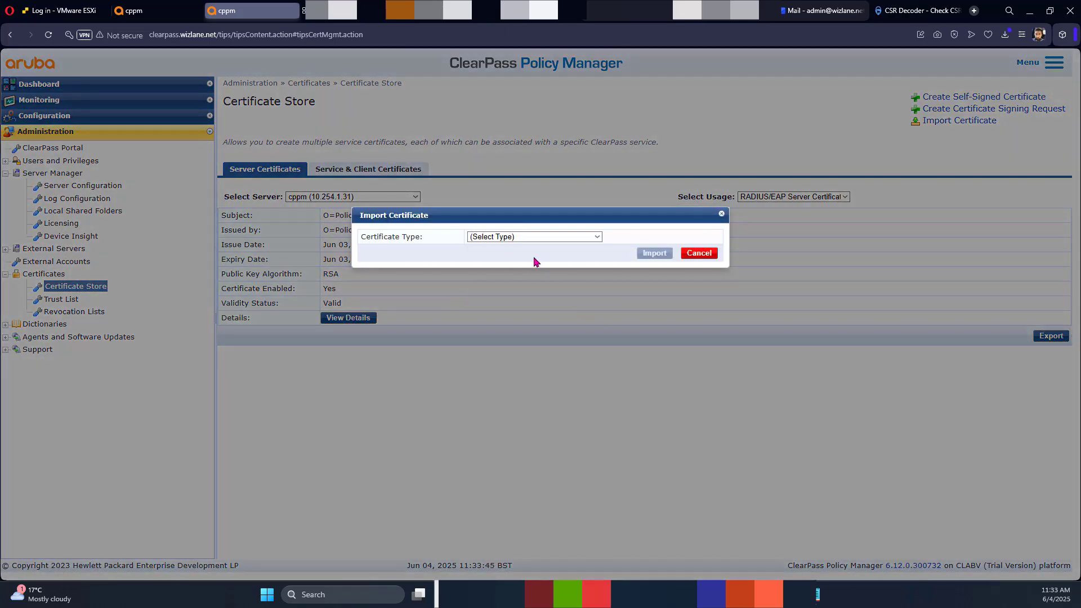
{"action": "left_click", "coordinate": [538, 239]}
{"action": "left_click", "coordinate": [530, 264]}
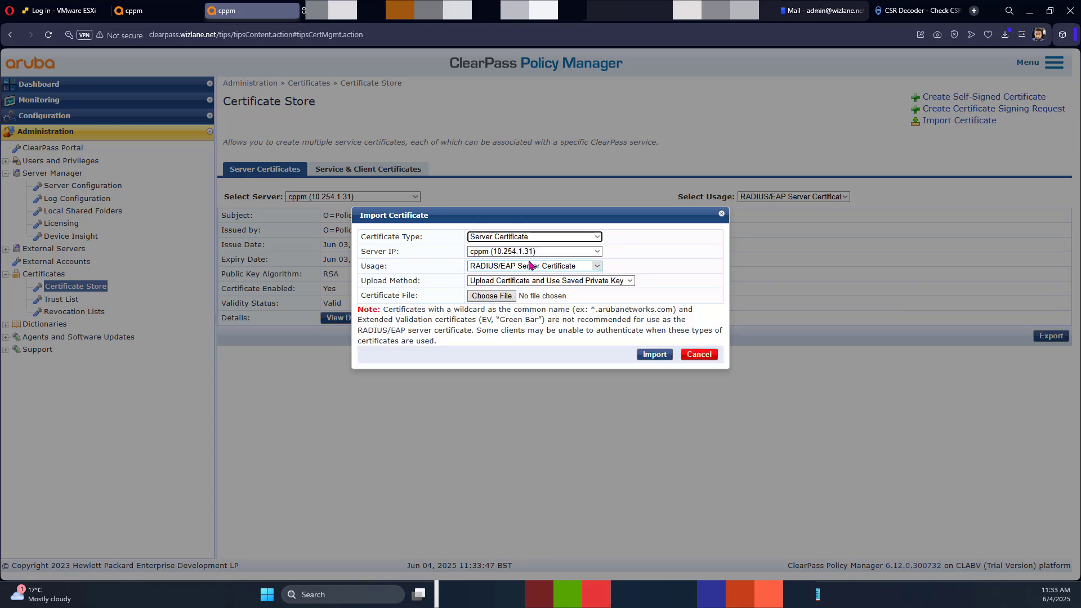
{"action": "left_click", "coordinate": [599, 252]}
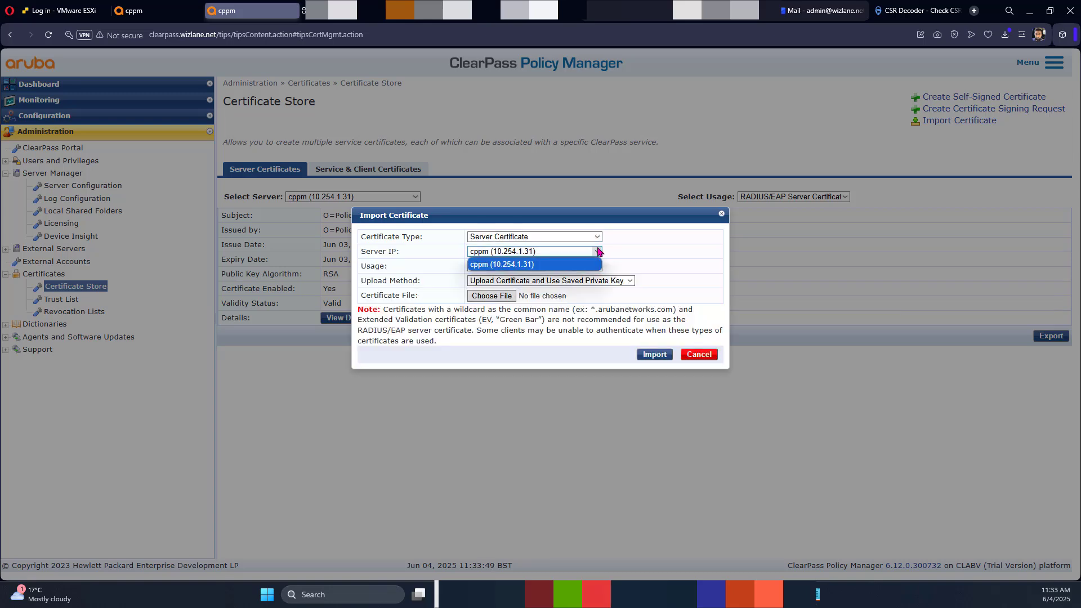
{"action": "left_click", "coordinate": [599, 252]}
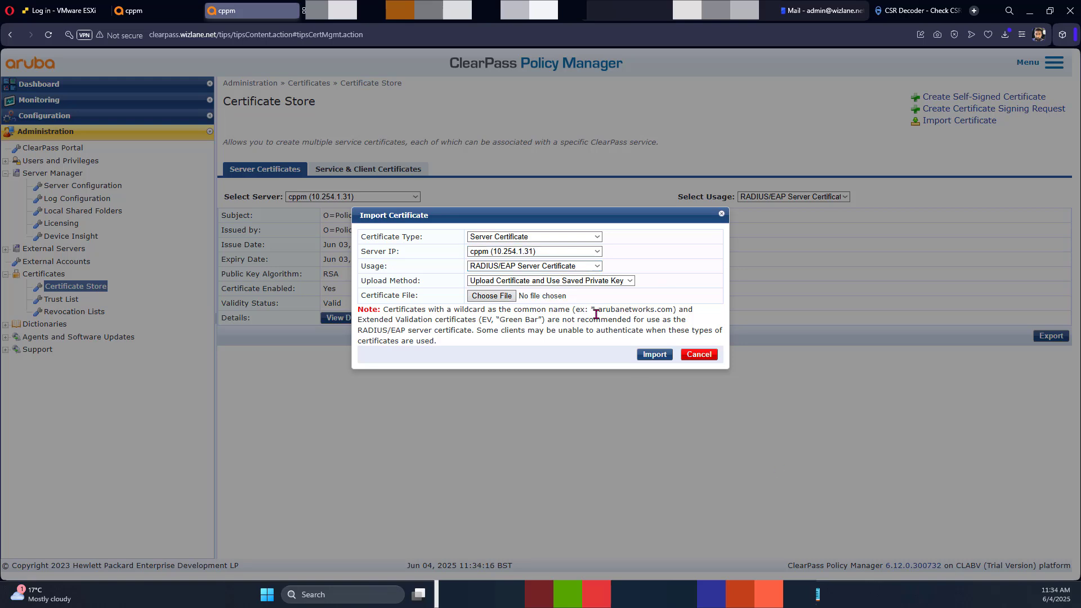
{"action": "left_click", "coordinate": [543, 266]}
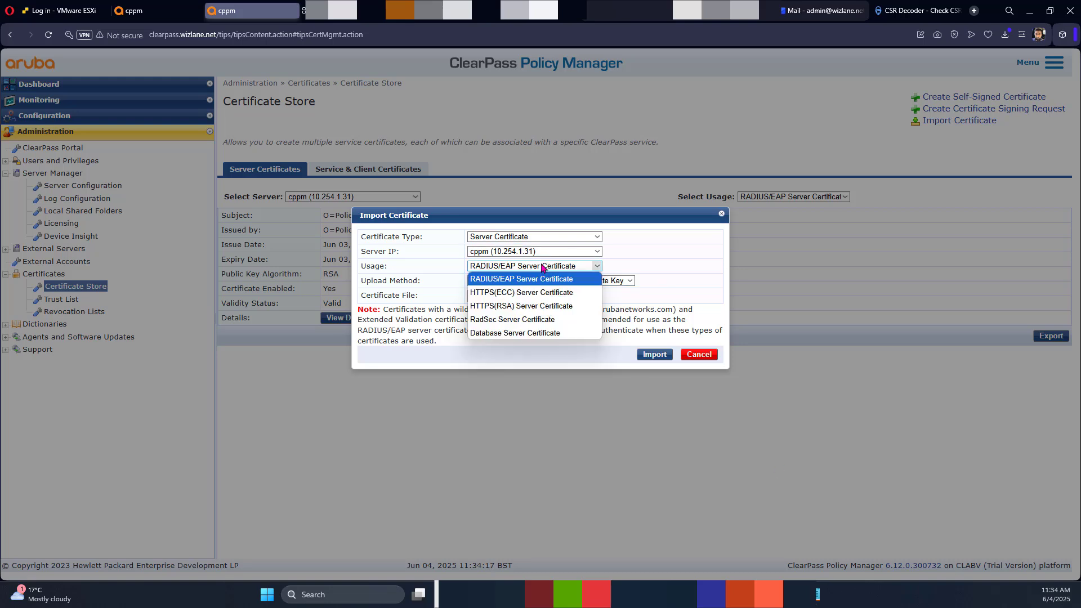
{"action": "left_click", "coordinate": [541, 306]}
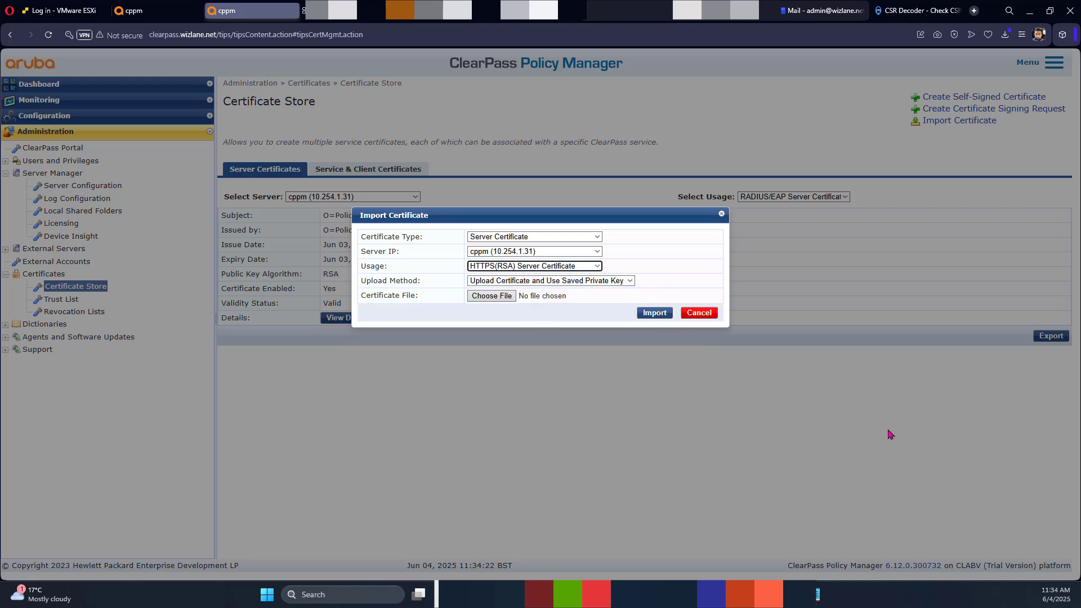
{"action": "left_click", "coordinate": [493, 296]}
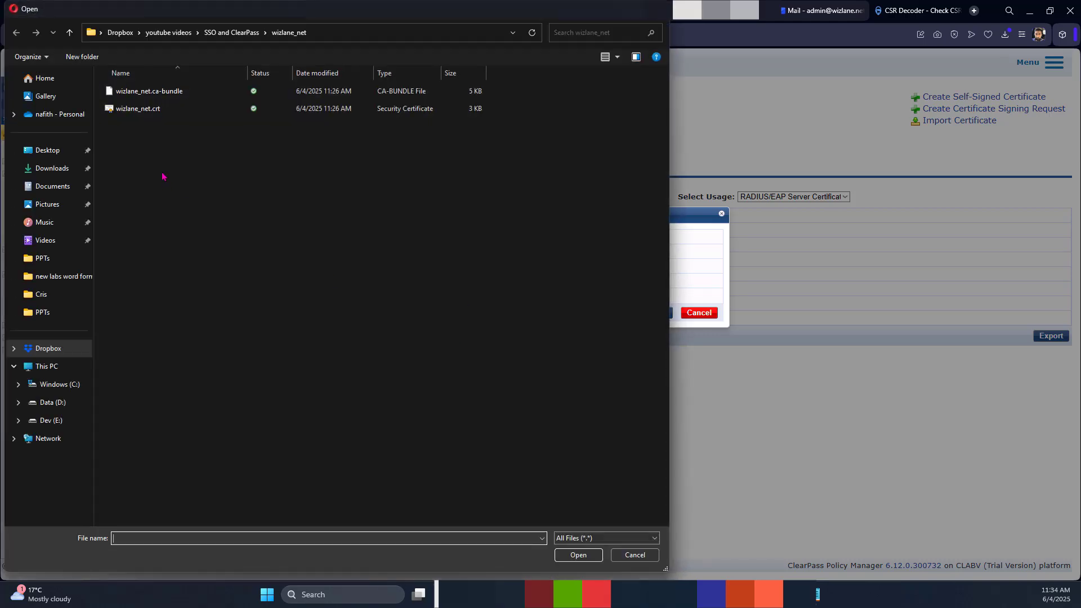
{"action": "left_click", "coordinate": [138, 108]}
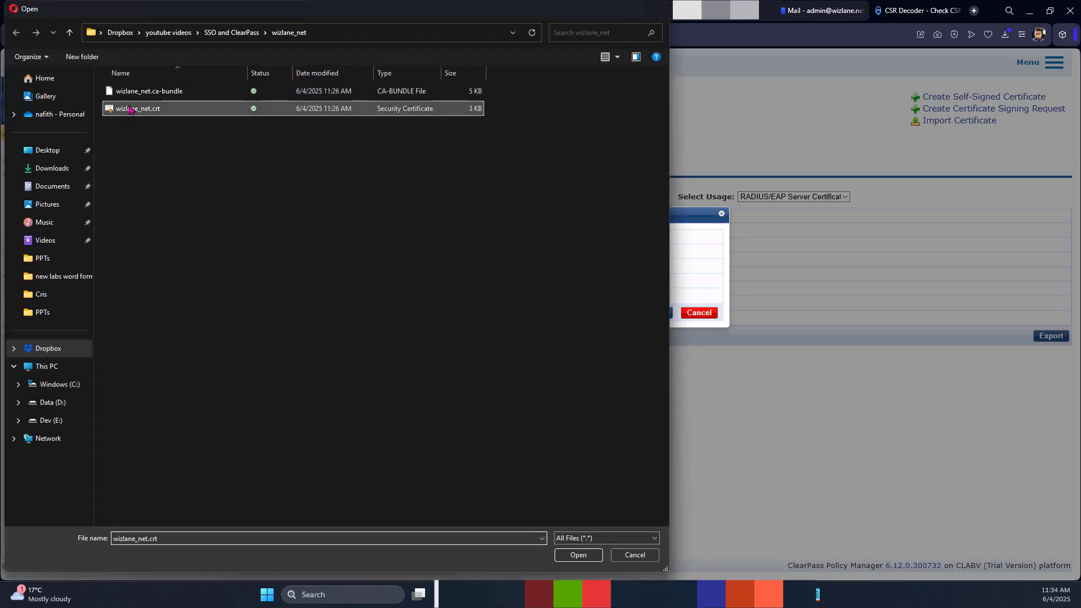
{"action": "left_click", "coordinate": [578, 554]}
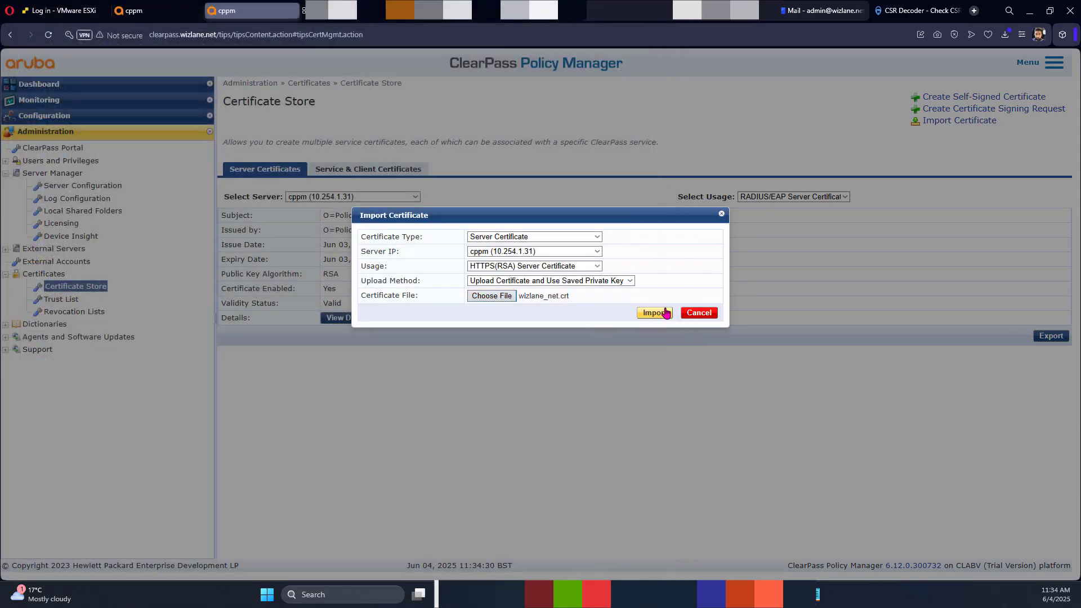
Step: Import the certificate, then review the HTTPS(RSA) chain and HTTPS(ECC) certificate status
{"action": "left_click", "coordinate": [661, 315]}
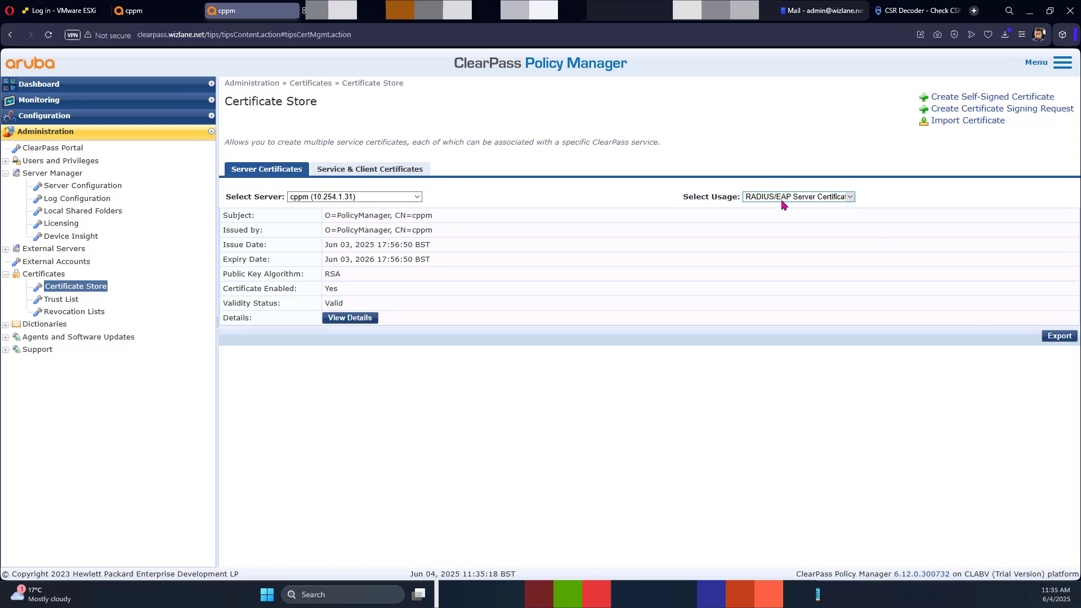
{"action": "left_click", "coordinate": [791, 215]}
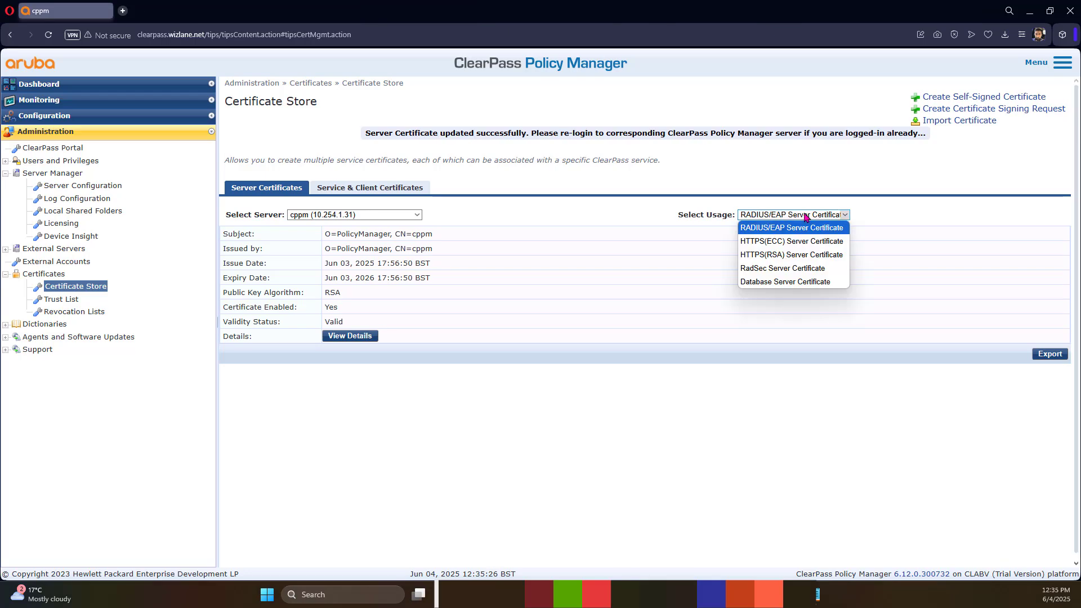
{"action": "left_click", "coordinate": [787, 256]}
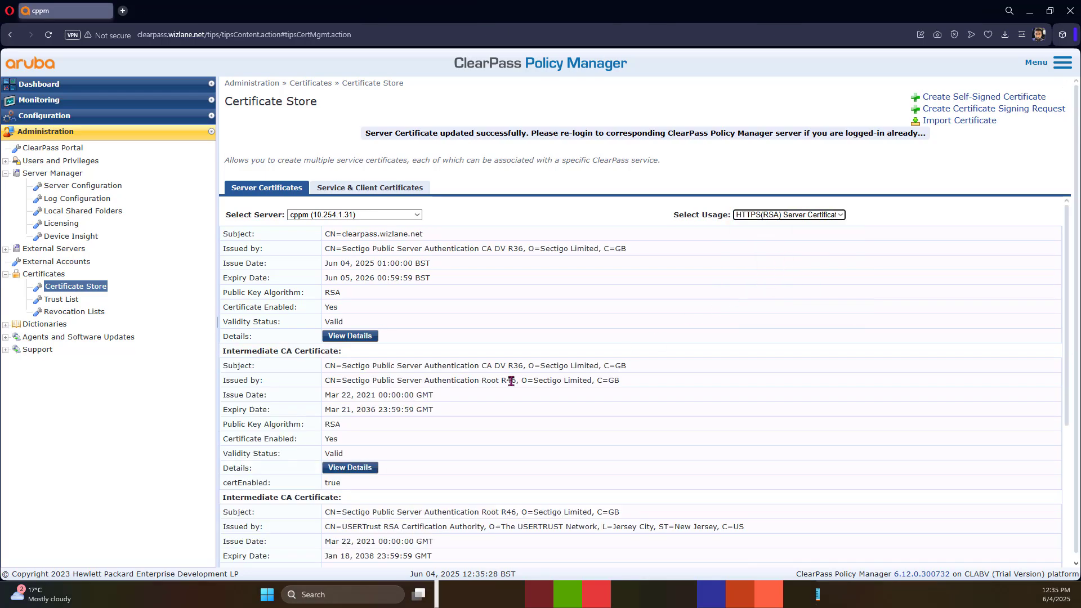
{"action": "scroll", "coordinate": [505, 418], "scroll_direction": "down", "scroll_amount": 4}
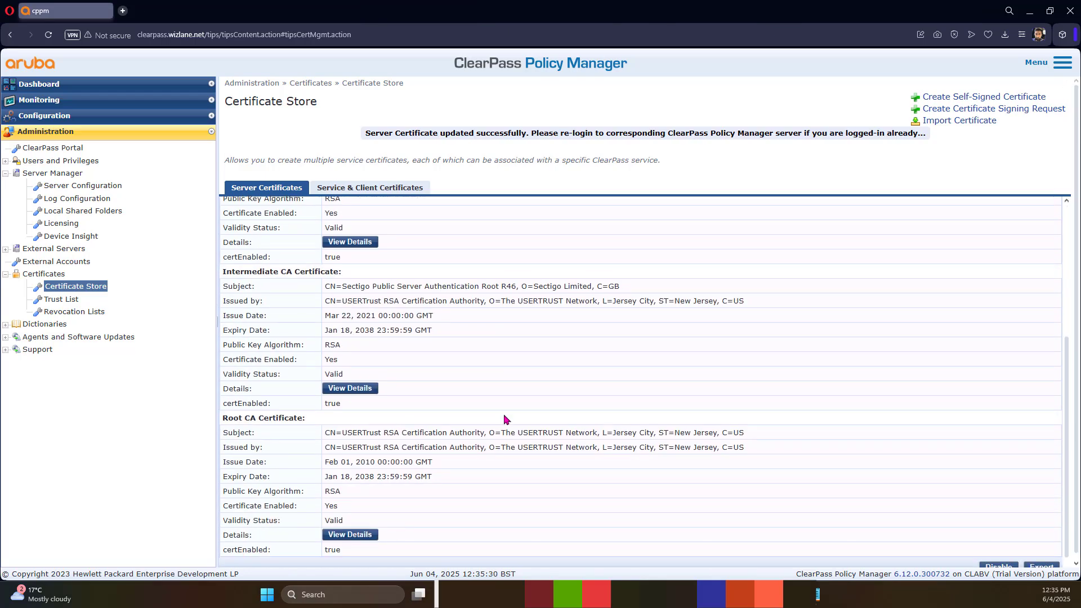
{"action": "scroll", "coordinate": [506, 417], "scroll_direction": "down", "scroll_amount": 1}
{"action": "scroll", "coordinate": [503, 420], "scroll_direction": "up", "scroll_amount": 5}
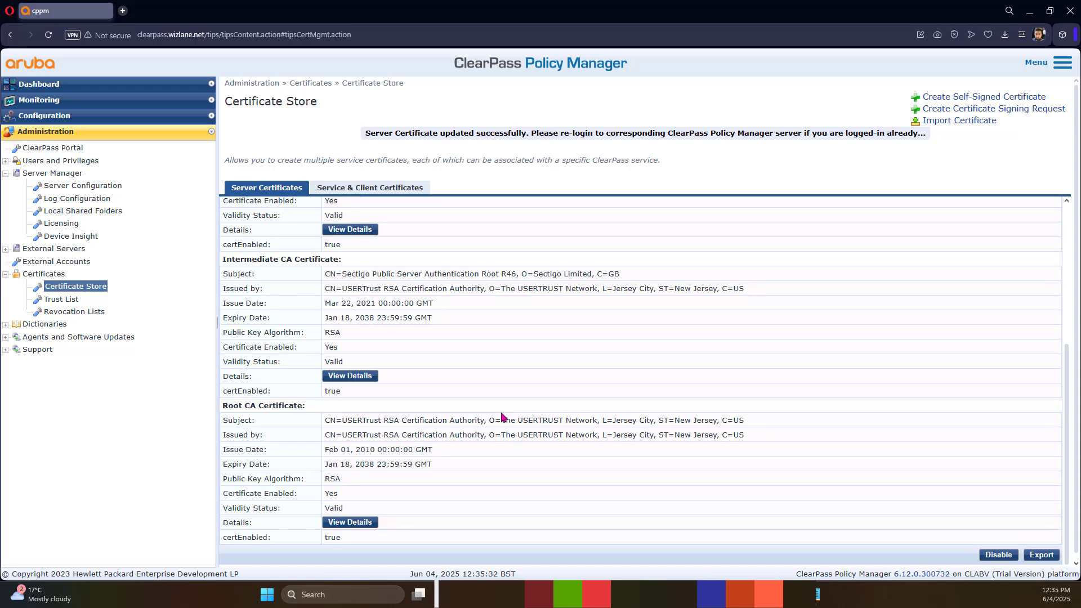
{"action": "left_click", "coordinate": [780, 215]}
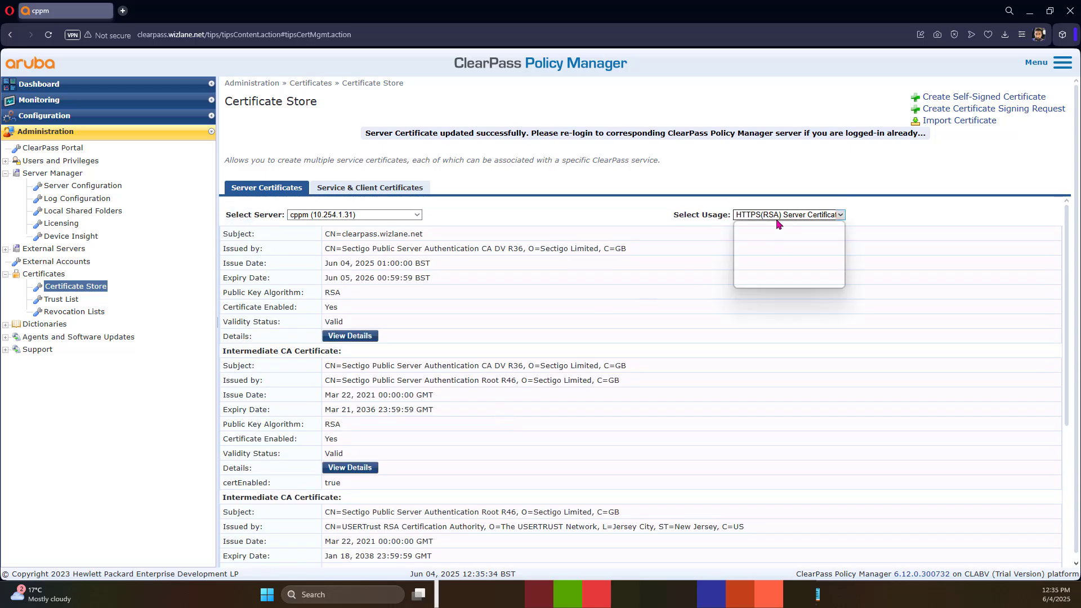
{"action": "left_click", "coordinate": [775, 242]}
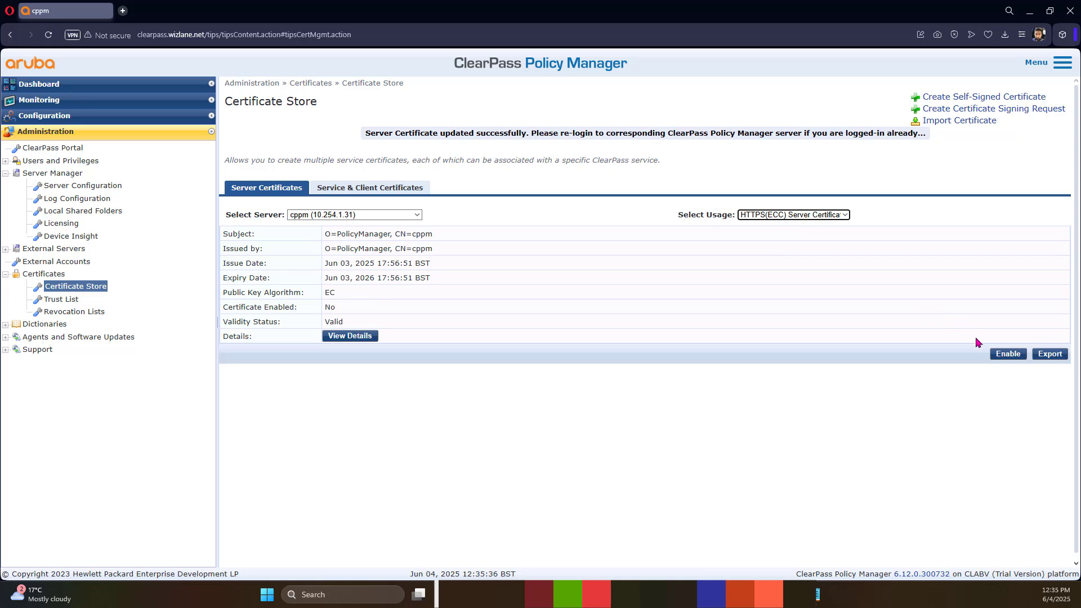
Step: Reload the page, log out of ClearPass, and log back in
{"action": "left_click", "coordinate": [48, 35]}
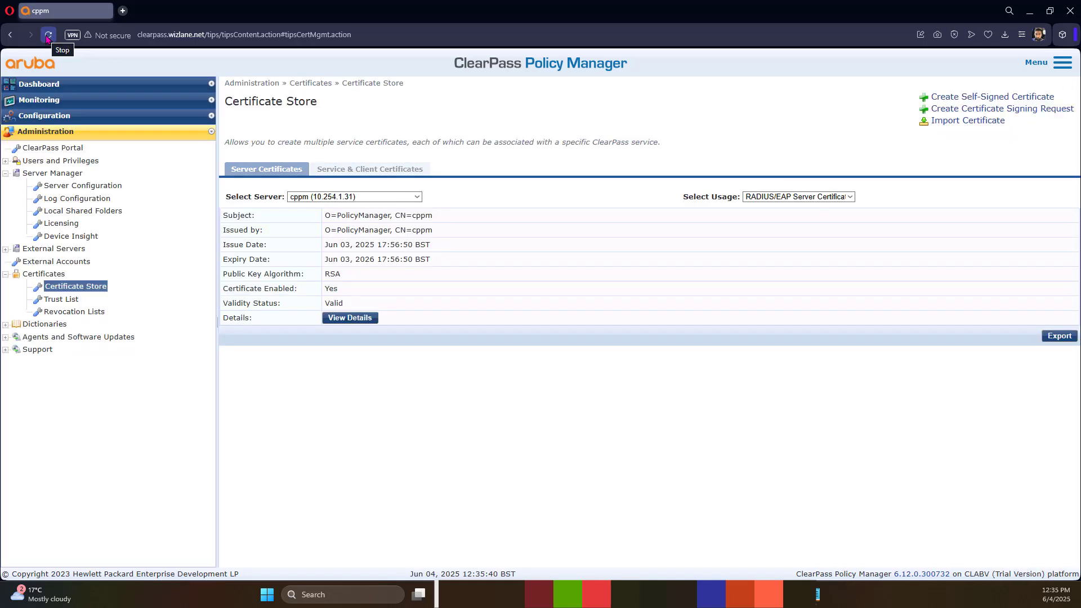
{"action": "left_click", "coordinate": [1064, 67]}
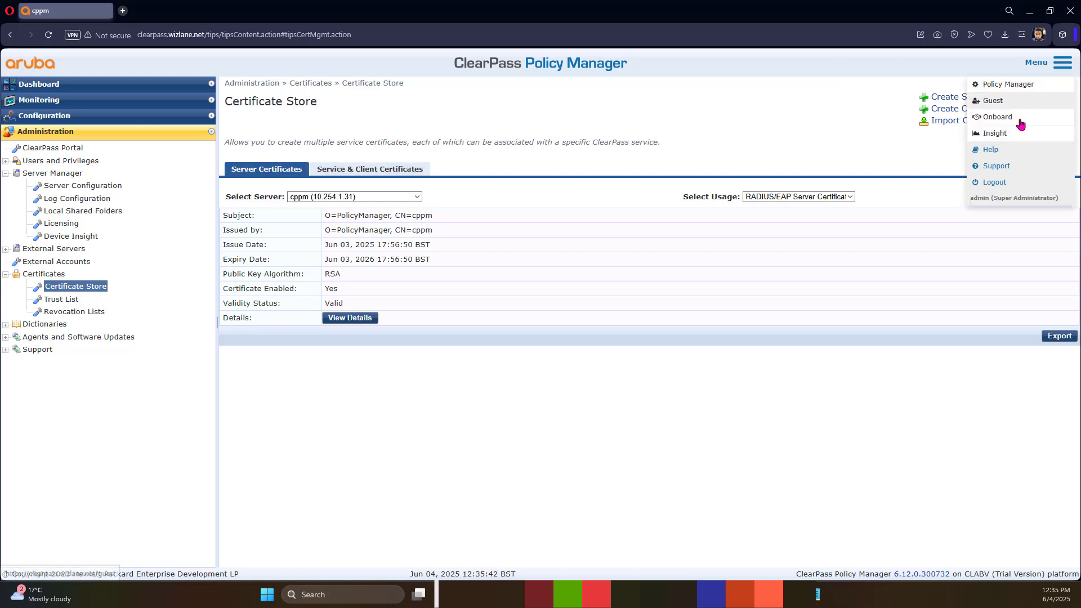
{"action": "left_click", "coordinate": [996, 183]}
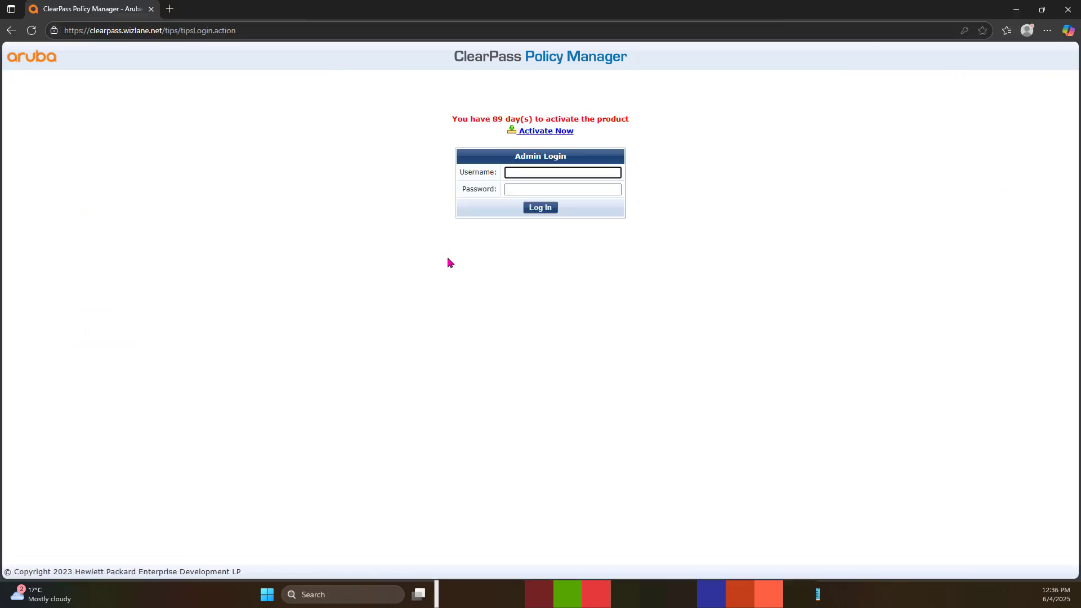
{"action": "type", "text": "n"}
{"action": "key", "text": "Tab"}
{"action": "type", "text": "a"}
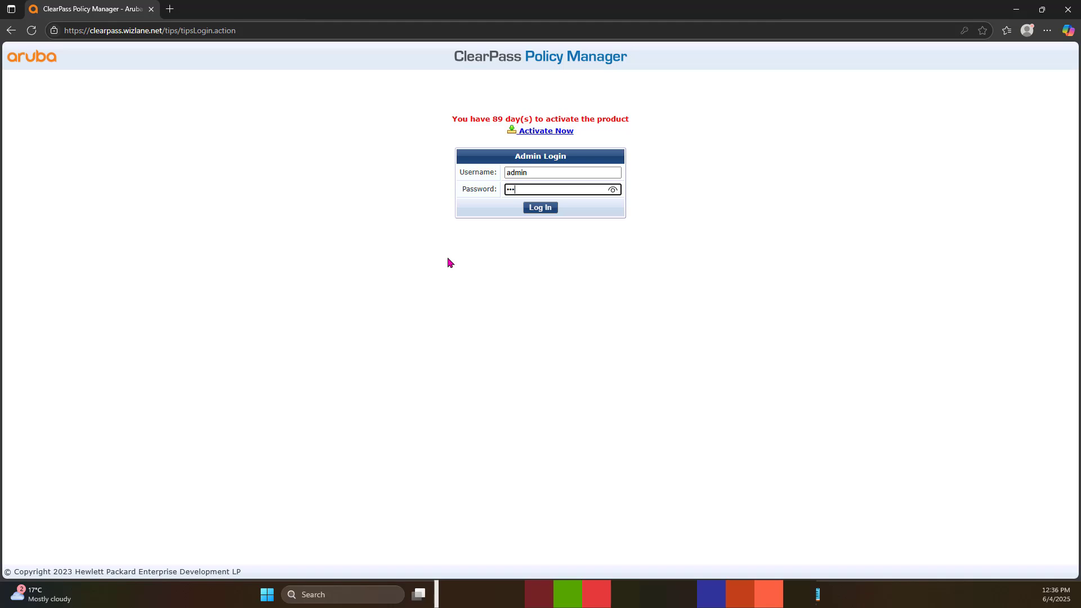
{"action": "key", "text": "Return"}
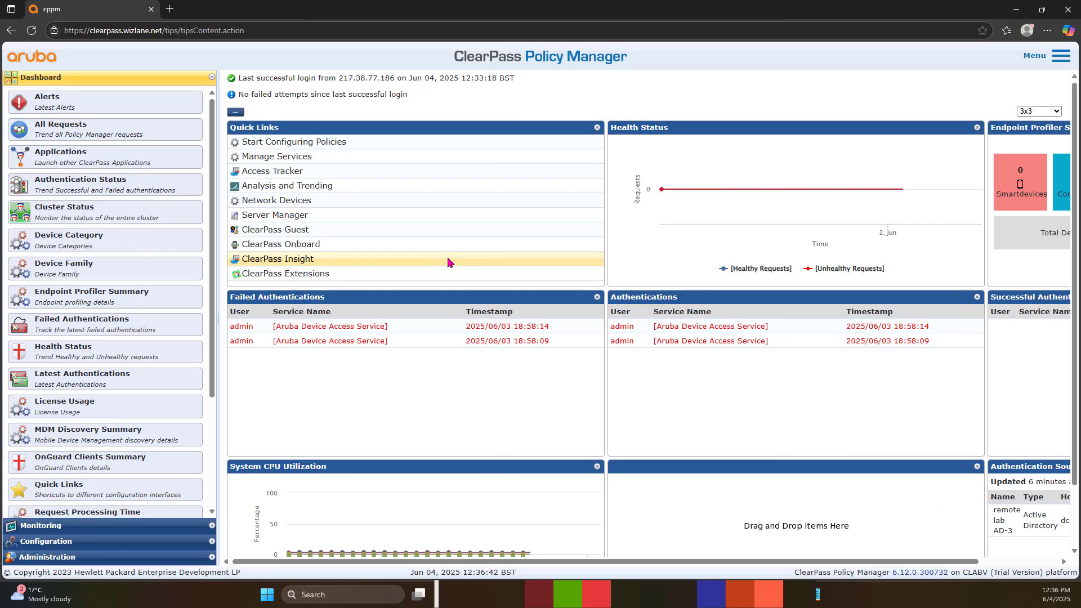
Step: Show the HTTPS(RSA) certificate in the Certificate Store: CN=clearpass.wizlane.net, Sectigo-issued, valid to Jun 05, 2026
{"action": "scroll", "coordinate": [94, 493], "scroll_direction": "down", "scroll_amount": 3}
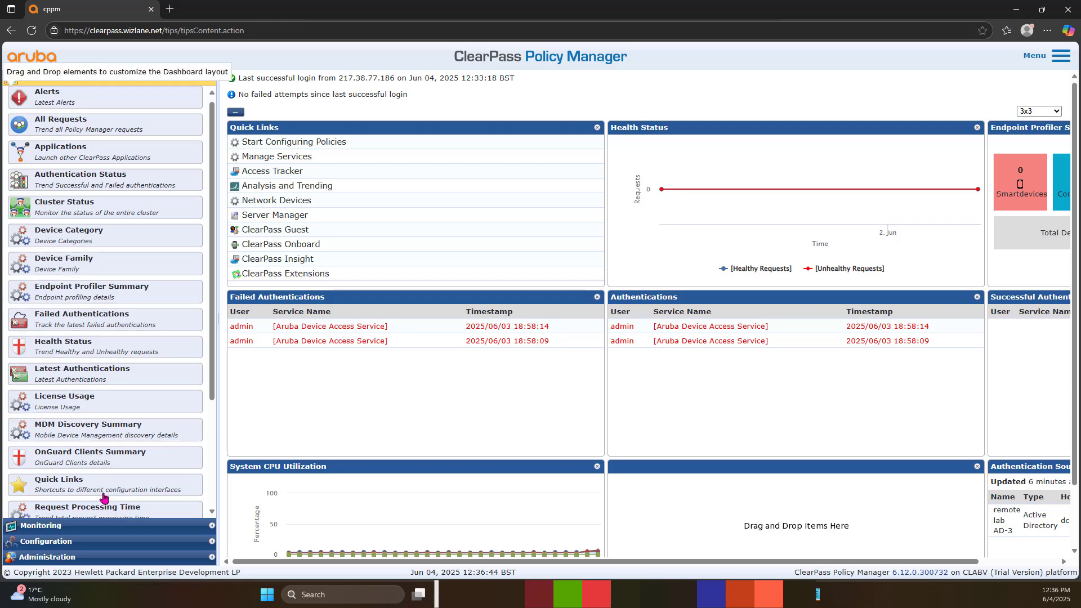
{"action": "left_click", "coordinate": [85, 558]}
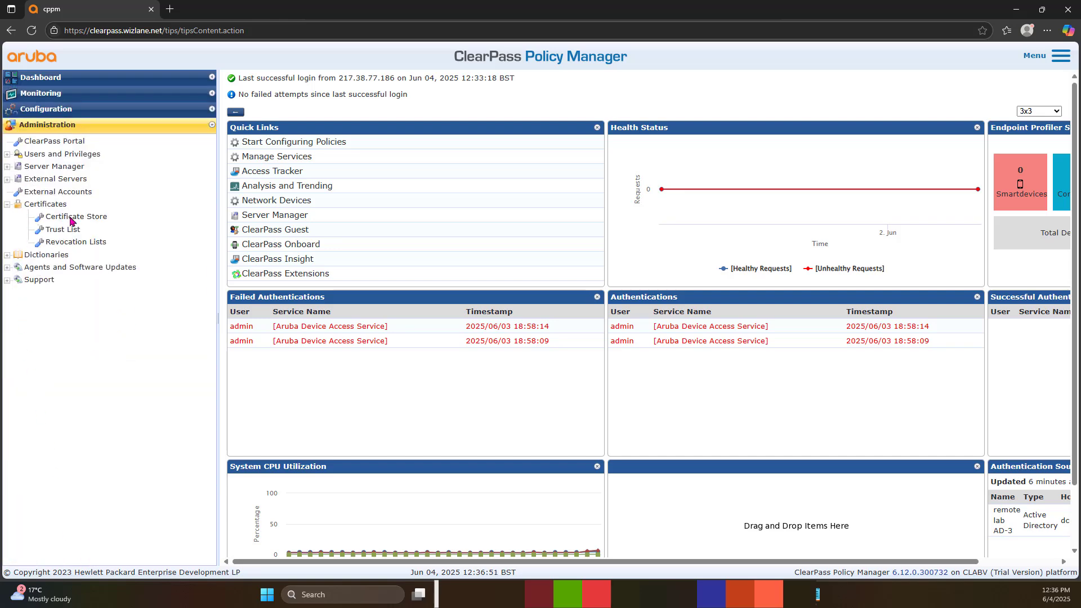
{"action": "left_click", "coordinate": [72, 217]}
{"action": "left_click", "coordinate": [773, 190]}
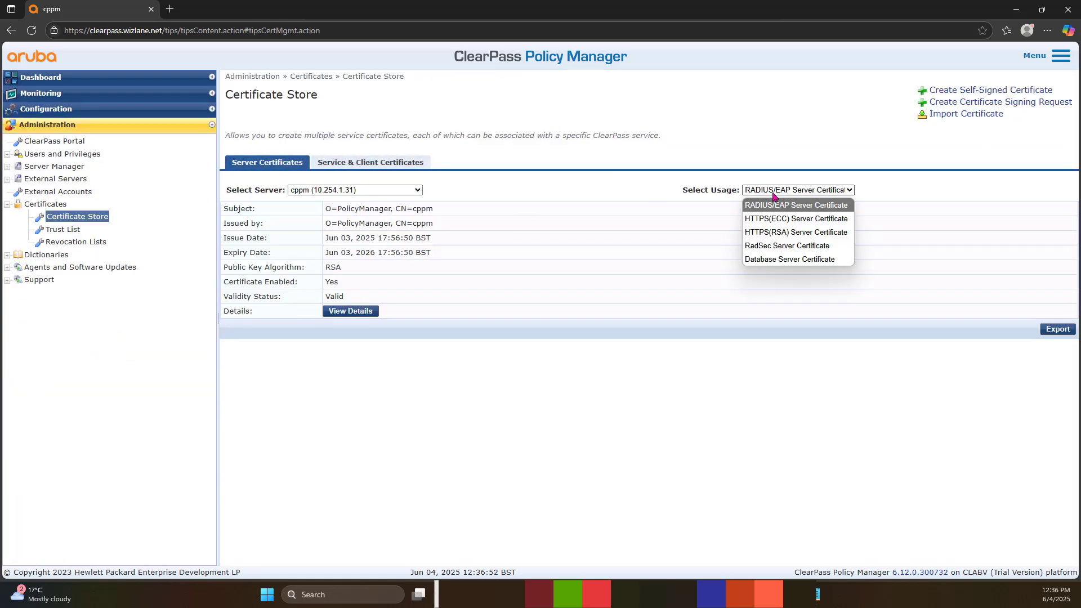
{"action": "left_click", "coordinate": [790, 232]}
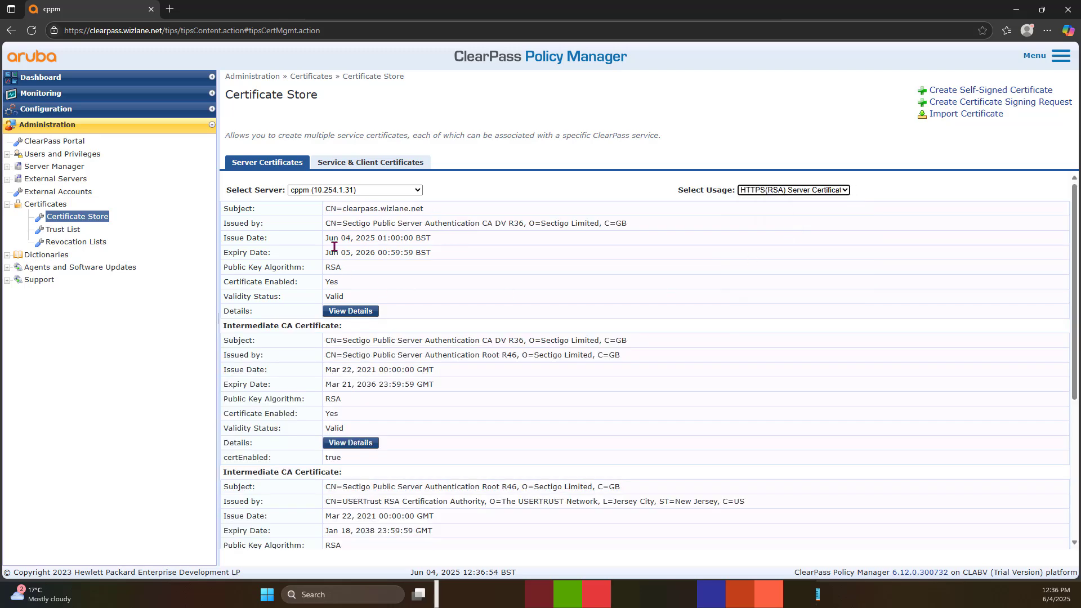
{"action": "scroll", "coordinate": [366, 338], "scroll_direction": "down", "scroll_amount": 5}
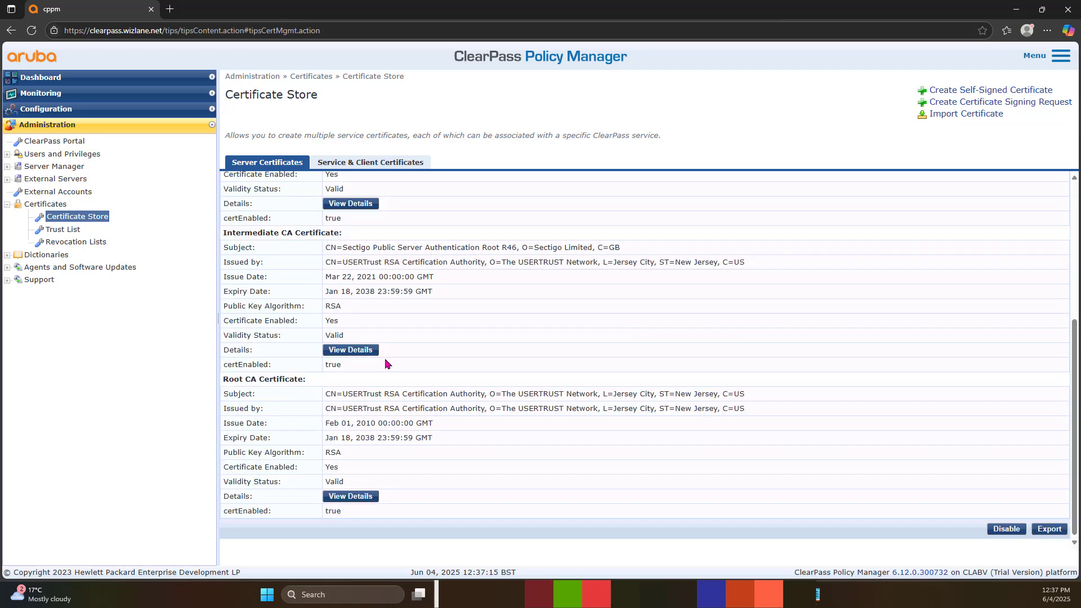
{"action": "scroll", "coordinate": [387, 361], "scroll_direction": "up", "scroll_amount": 5}
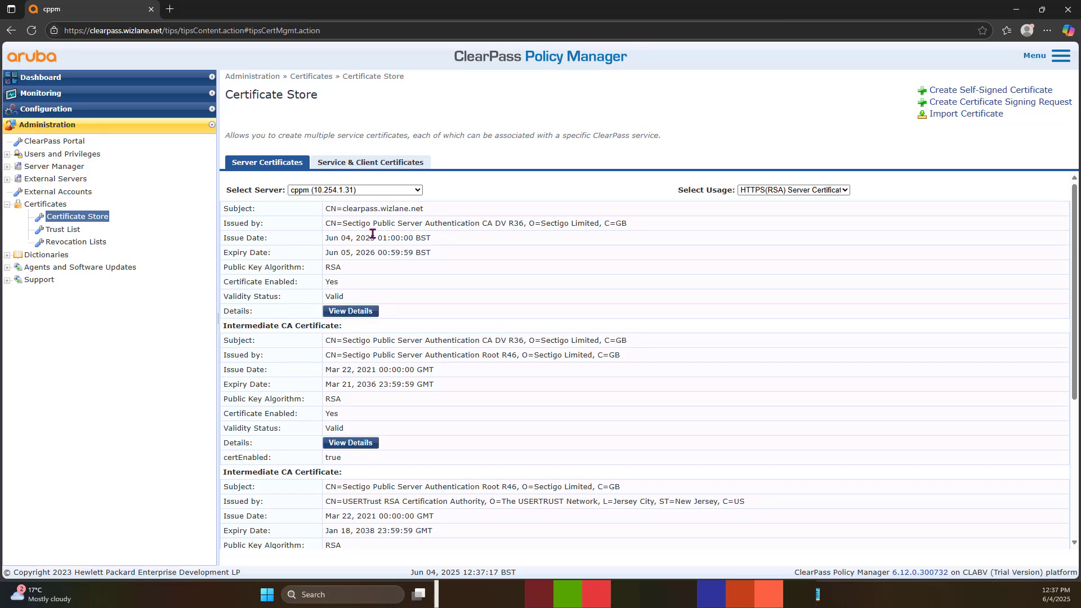
{"action": "left_click", "coordinate": [351, 313]}
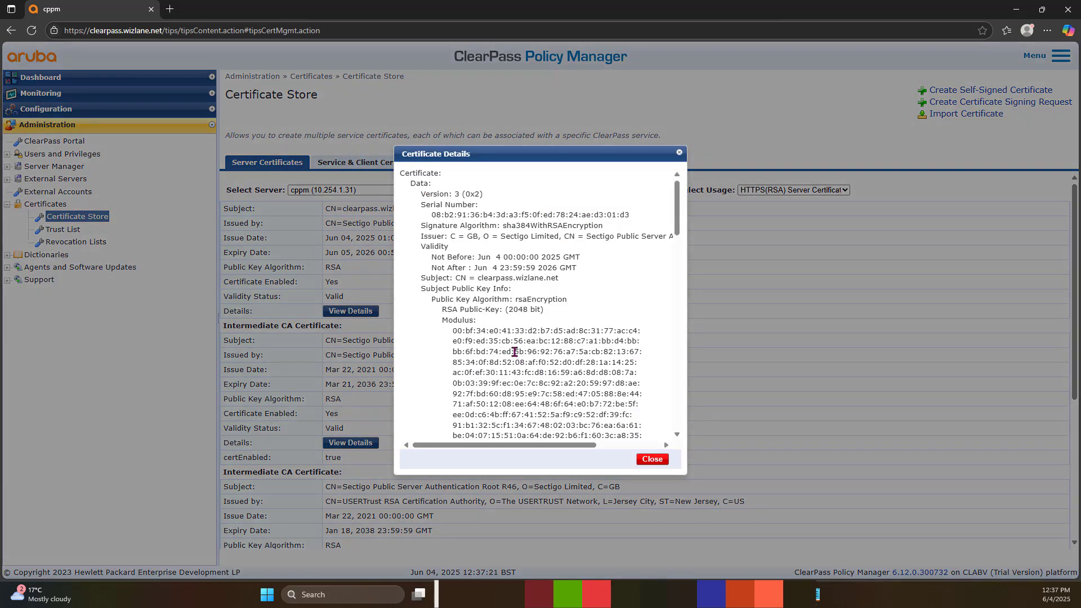
{"action": "left_click_drag", "start_coordinate": [559, 278], "coordinate": [476, 282]}
{"action": "left_click", "coordinate": [479, 331]}
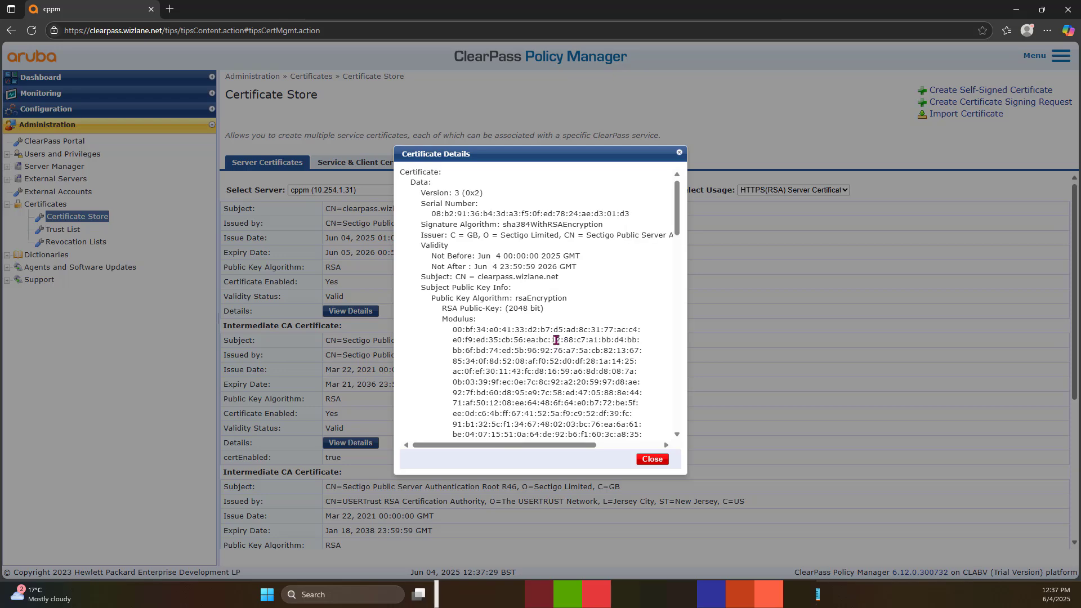
{"action": "scroll", "coordinate": [553, 347], "scroll_direction": "down", "scroll_amount": 4}
{"action": "scroll", "coordinate": [555, 343], "scroll_direction": "down", "scroll_amount": 1}
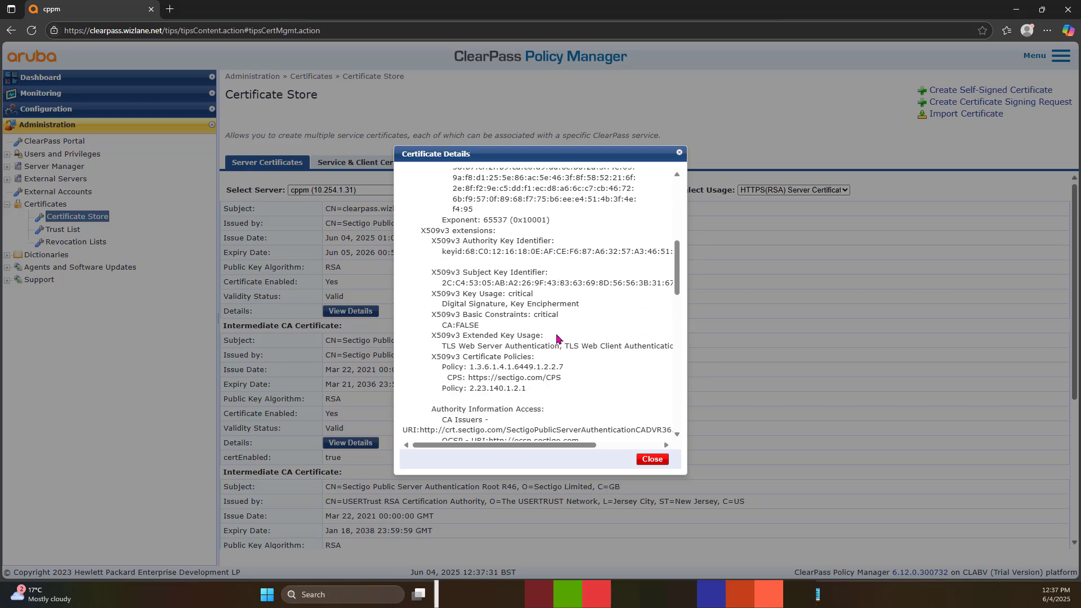
{"action": "scroll", "coordinate": [555, 349], "scroll_direction": "down", "scroll_amount": 4}
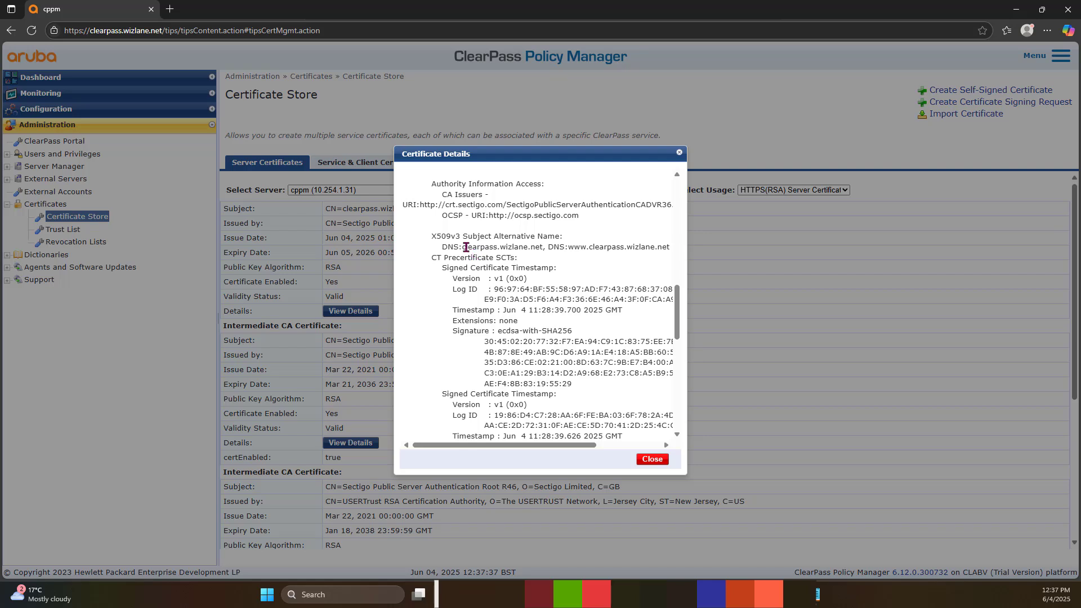
{"action": "left_click_drag", "start_coordinate": [463, 237], "coordinate": [566, 239]}
{"action": "left_click", "coordinate": [501, 256]}
{"action": "left_click_drag", "start_coordinate": [540, 246], "coordinate": [480, 246]}
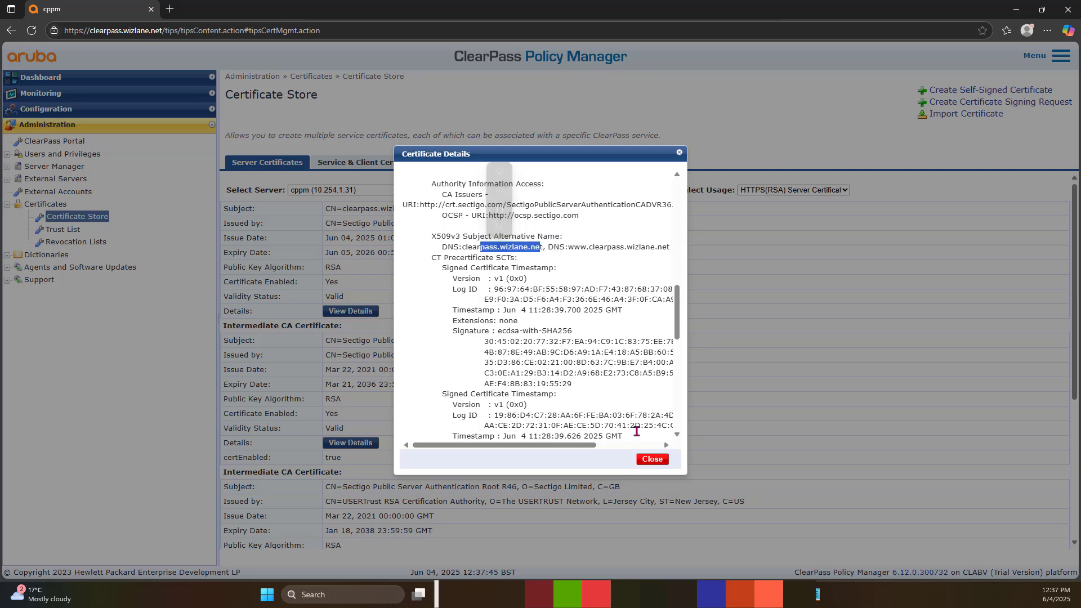
{"action": "left_click", "coordinate": [651, 458]}
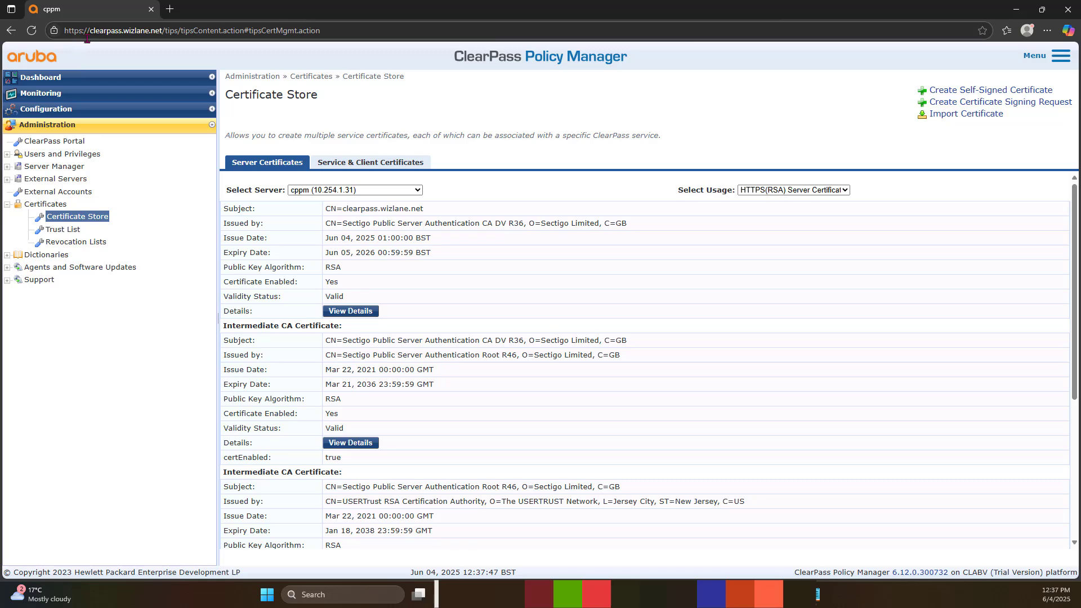
{"action": "left_click", "coordinate": [96, 29]}
{"action": "left_click_drag", "start_coordinate": [104, 30], "coordinate": [97, 29]}
{"action": "left_click", "coordinate": [130, 31]}
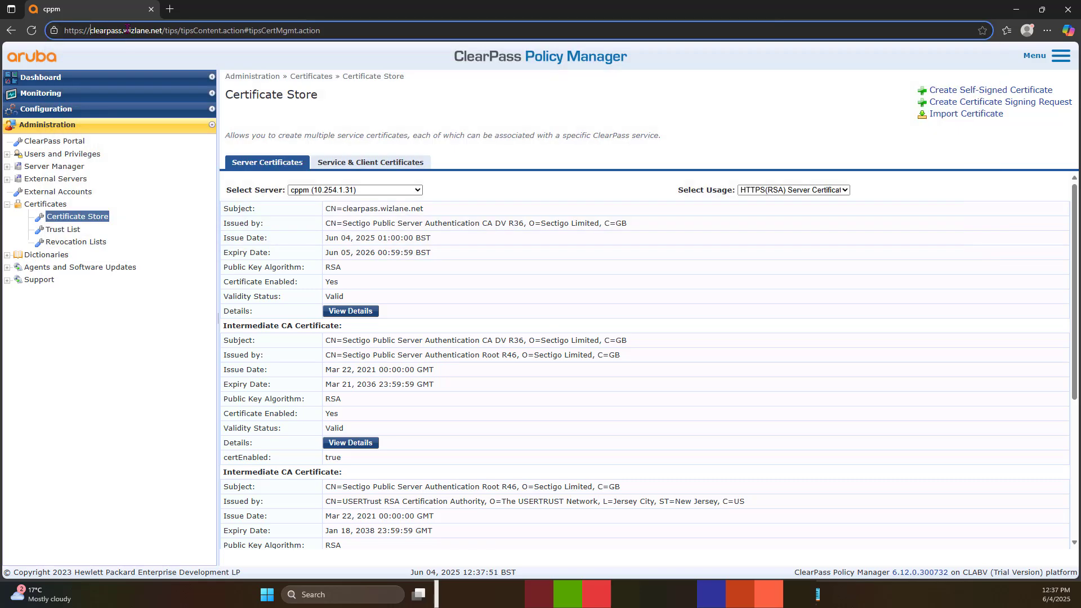
{"action": "left_click_drag", "start_coordinate": [104, 30], "coordinate": [93, 28]}
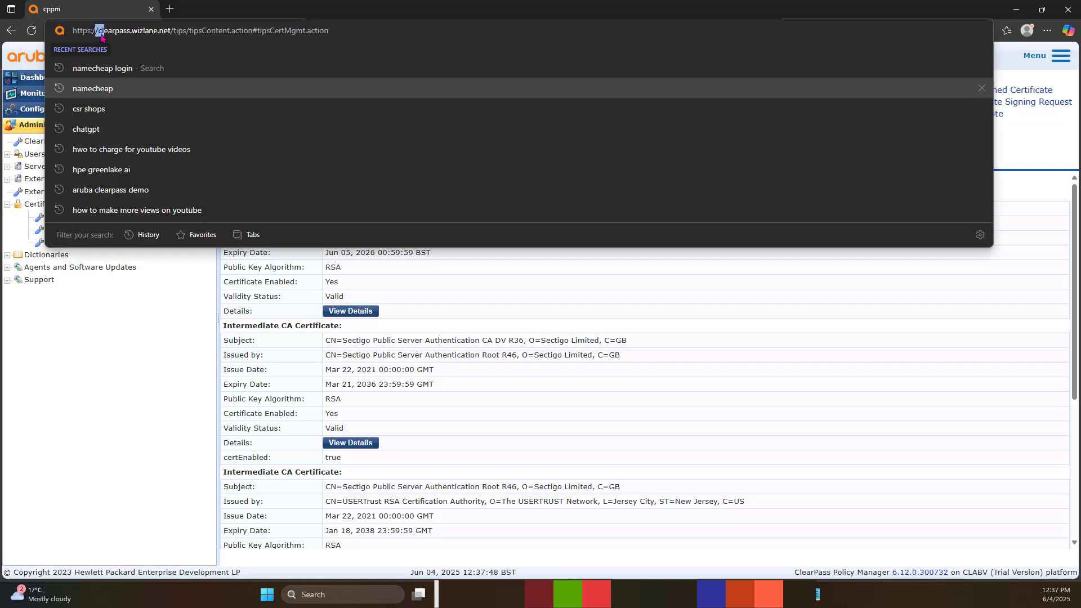
{"action": "left_click", "coordinate": [107, 33]}
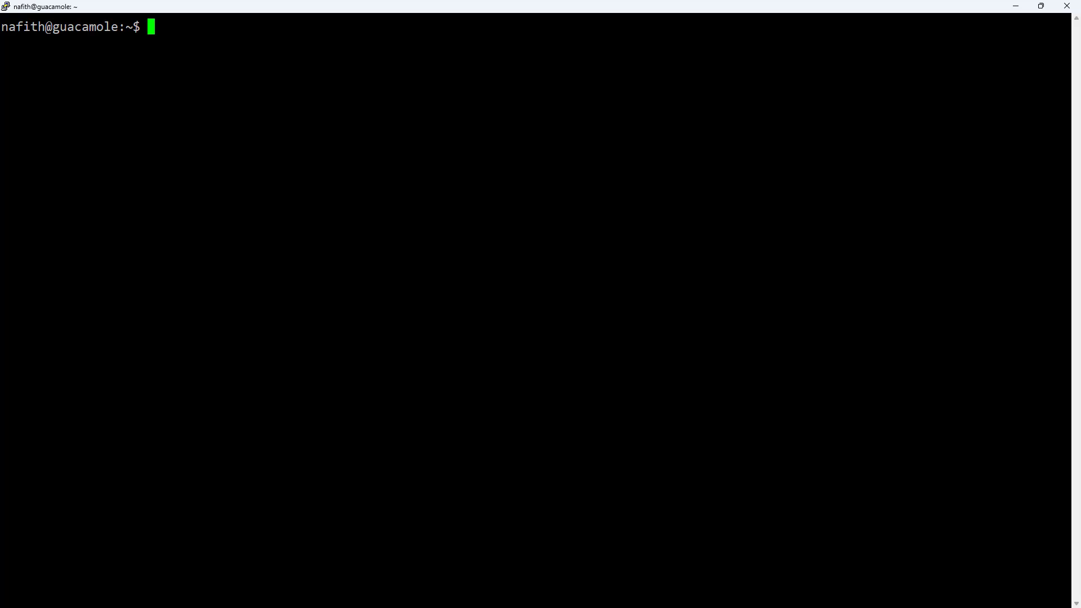
Step: Run 'openssl req -new -newkey rsa:2048 -nodes -keyout clearpass.key -out clearpass.csr'
{"action": "type", "text": "openssl re"}
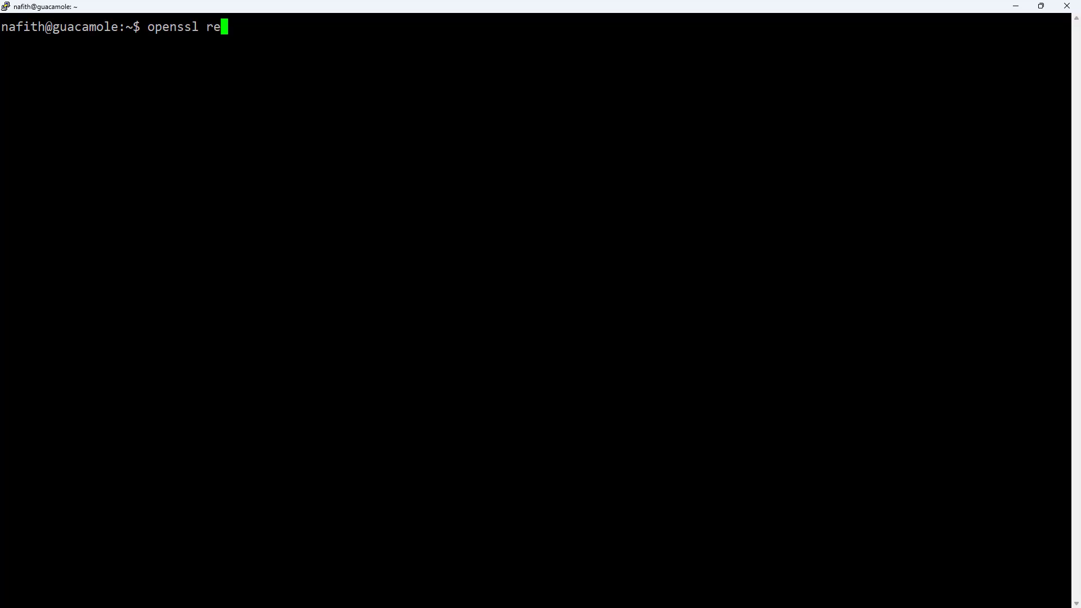
{"action": "type", "text": "q -new"}
{"action": "type", "text": " ne"}
{"action": "key", "text": "BackSpace"}
{"action": "key", "text": "BackSpace"}
{"action": "type", "text": "-newkey "}
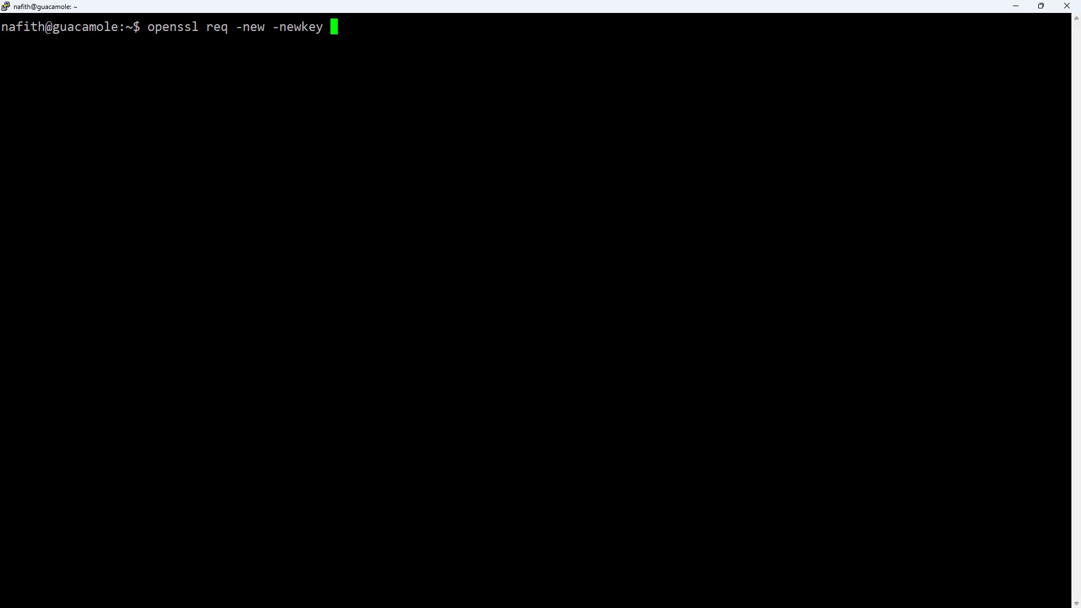
{"action": "type", "text": "rsa:2048 -no"}
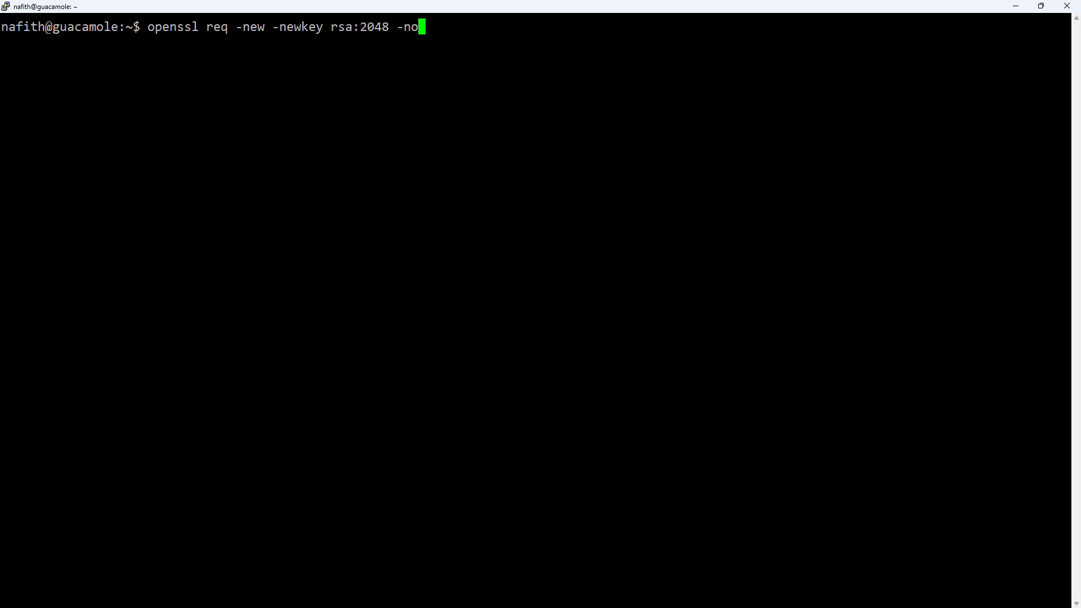
{"action": "type", "text": "des -keyout "}
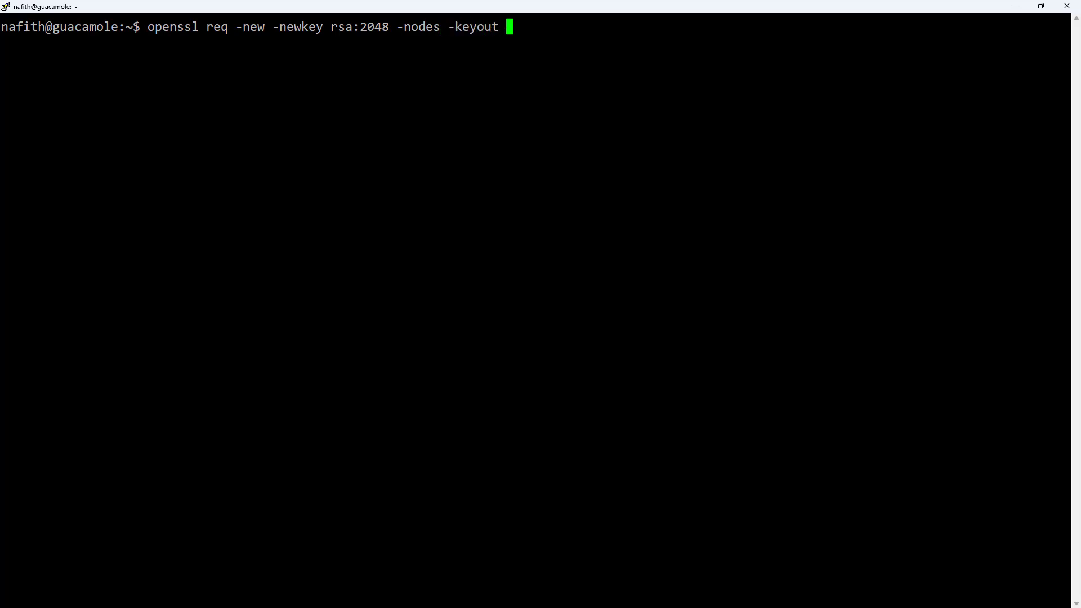
{"action": "type", "text": "clearpass."}
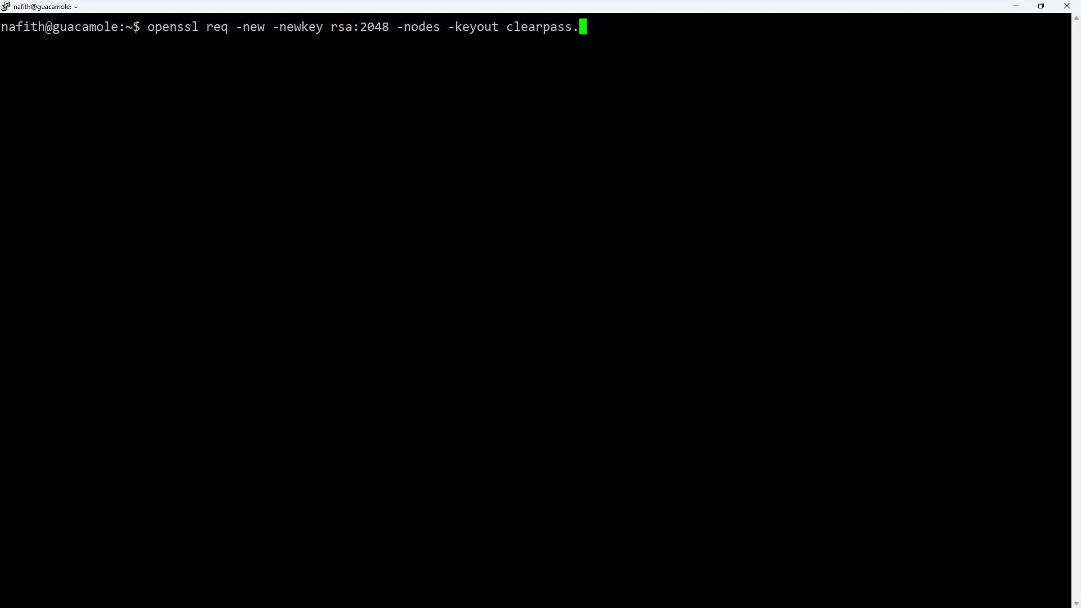
{"action": "type", "text": "key -out clearpass."}
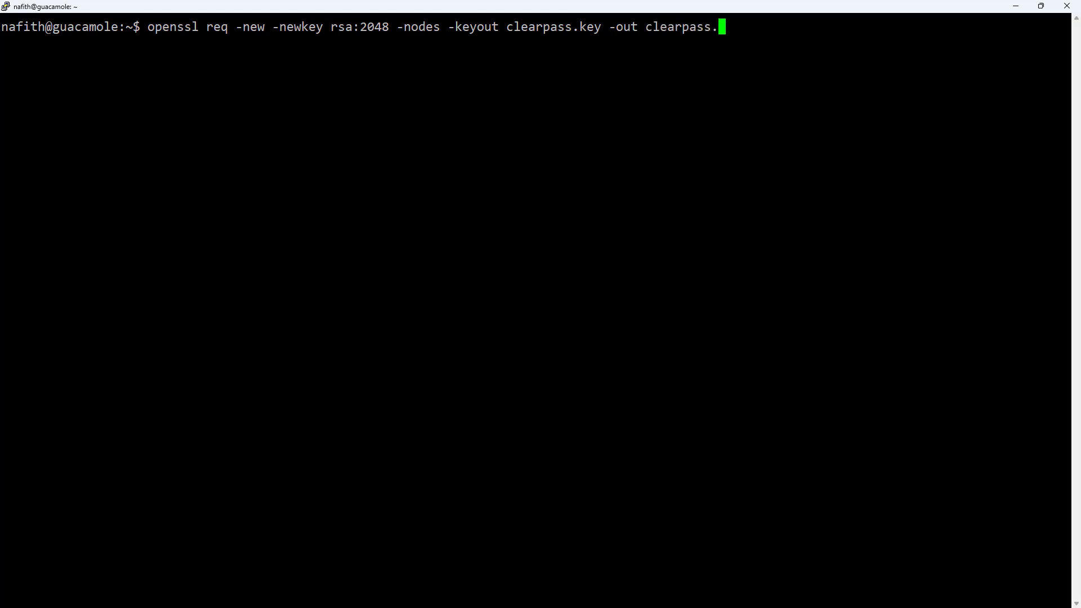
{"action": "type", "text": "csr"}
{"action": "key", "text": "Return"}
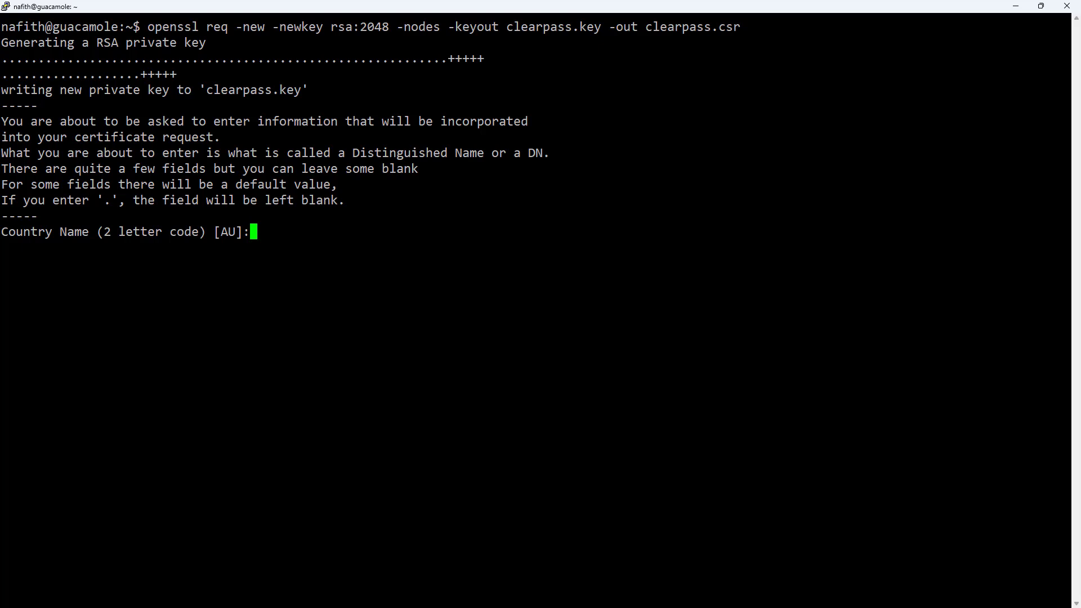
Step: Answer country GB, state and locality London, organization Wizlane LTD, unit Training
{"action": "type", "text": "GB"}
{"action": "key", "text": "Return"}
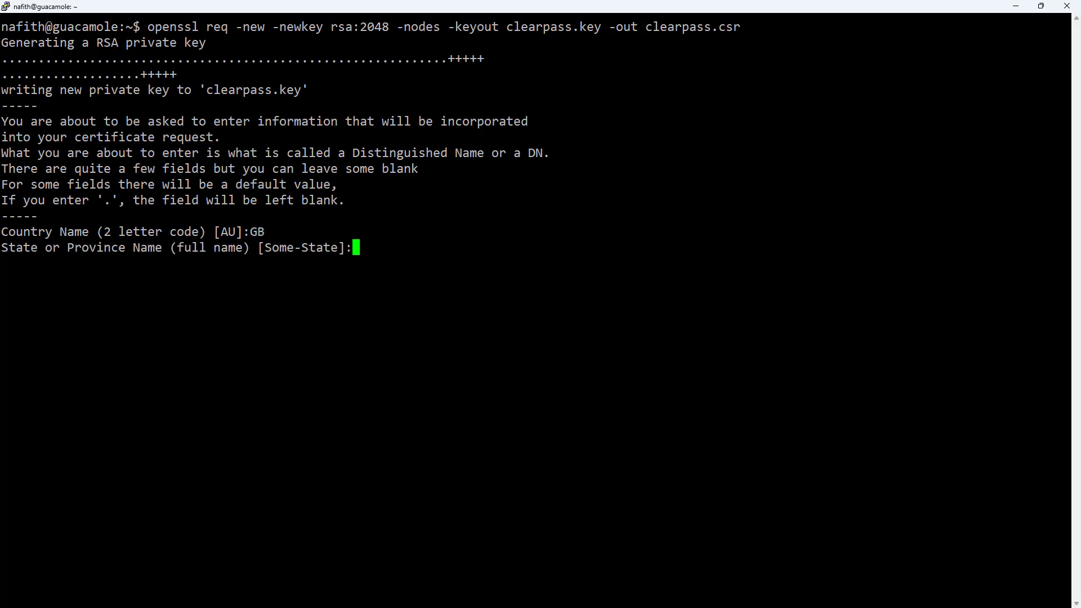
{"action": "type", "text": "London"}
{"action": "key", "text": "Return"}
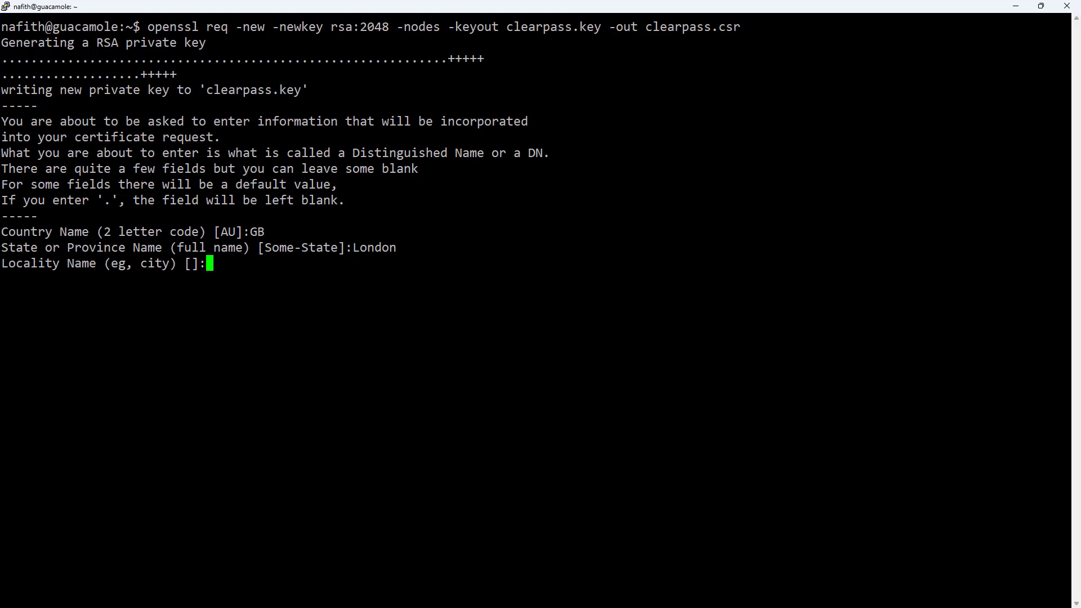
{"action": "type", "text": "London"}
{"action": "key", "text": "Return"}
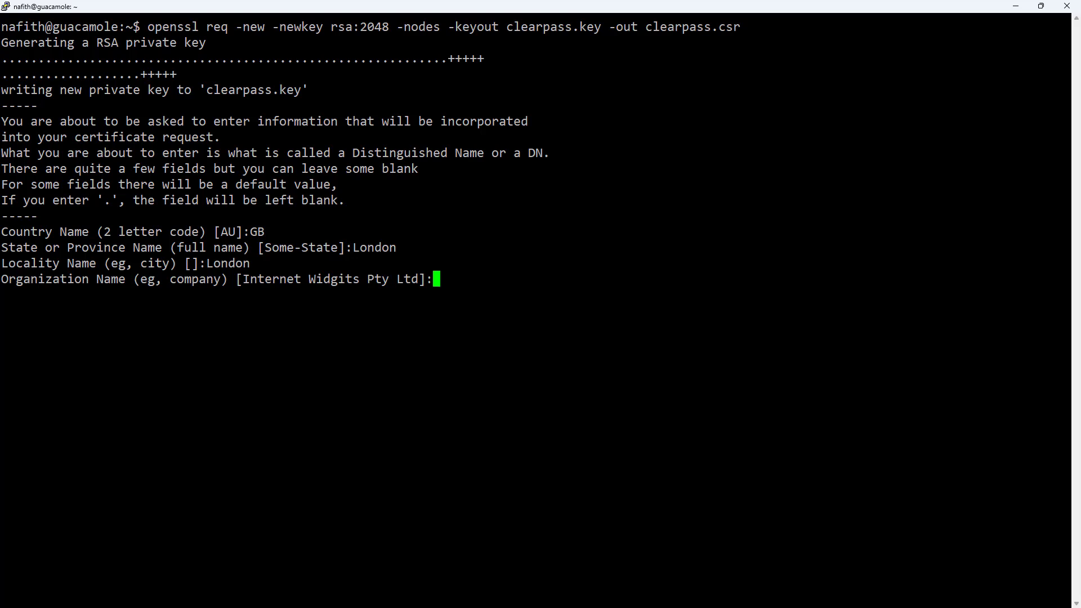
{"action": "type", "text": "Wizlane LT"}
{"action": "type", "text": "D"}
{"action": "key", "text": "Return"}
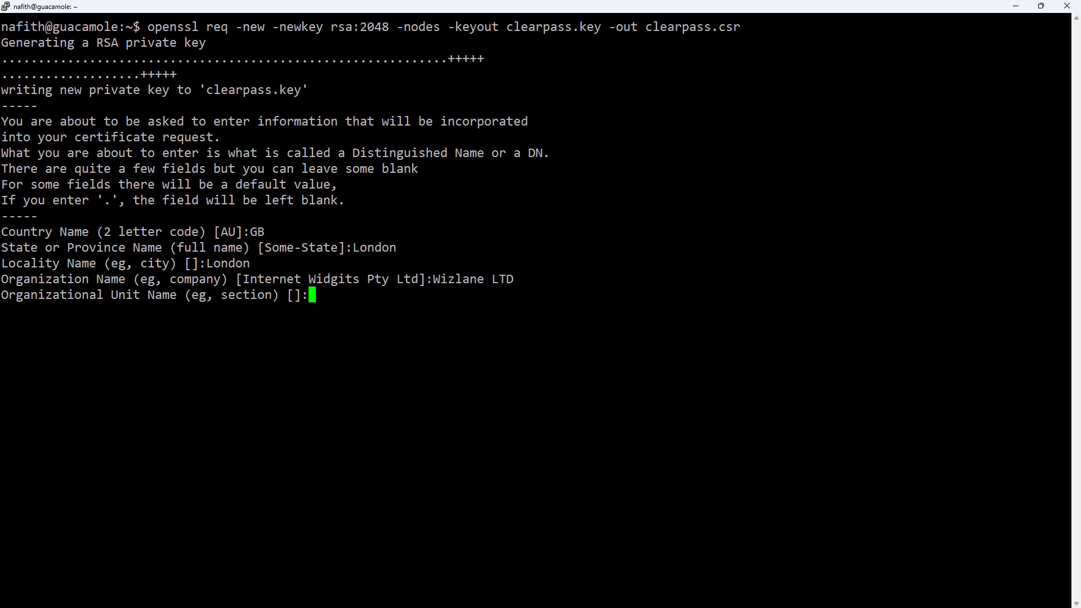
{"action": "type", "text": "Training"}
{"action": "key", "text": "Return"}
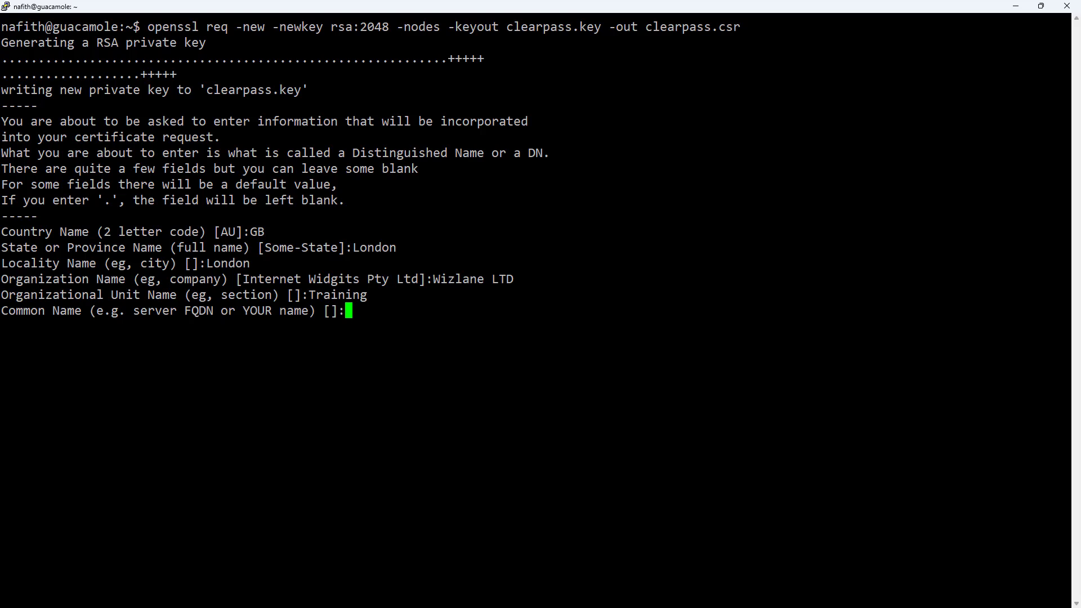
Step: Enter common name clearpass.wizlane.net, the contact e-mail and challenge password, leaving company name blank
{"action": "type", "text": "clearpass.wizlane.net"}
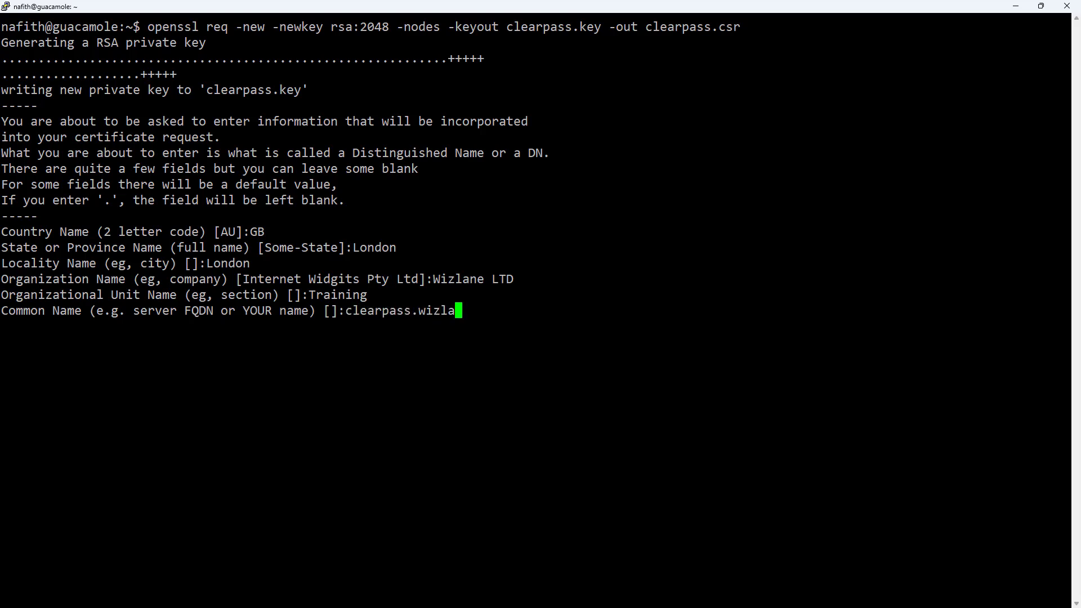
{"action": "key", "text": "Return"}
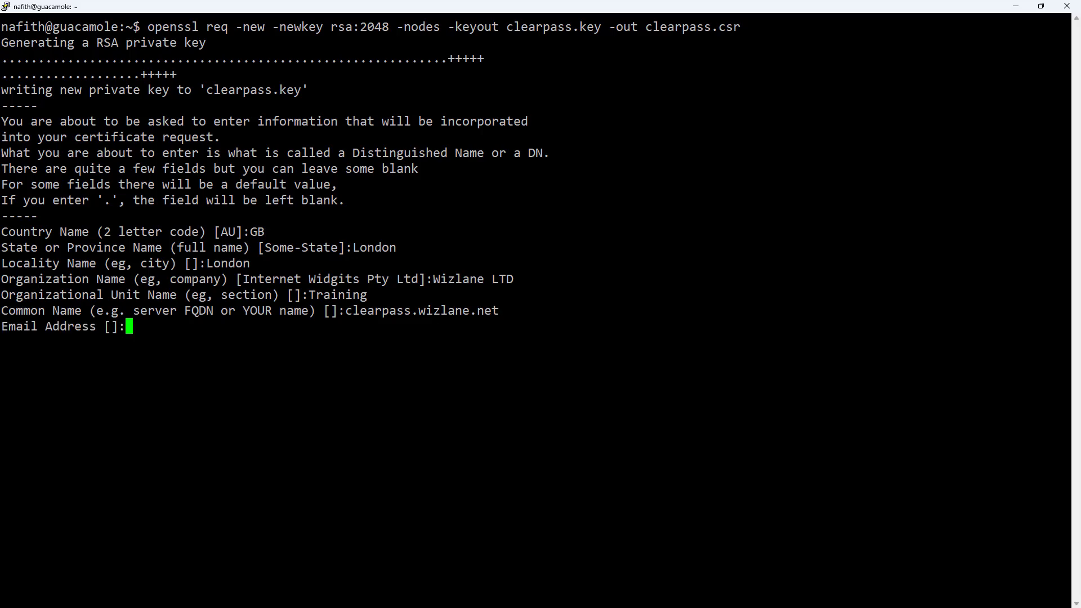
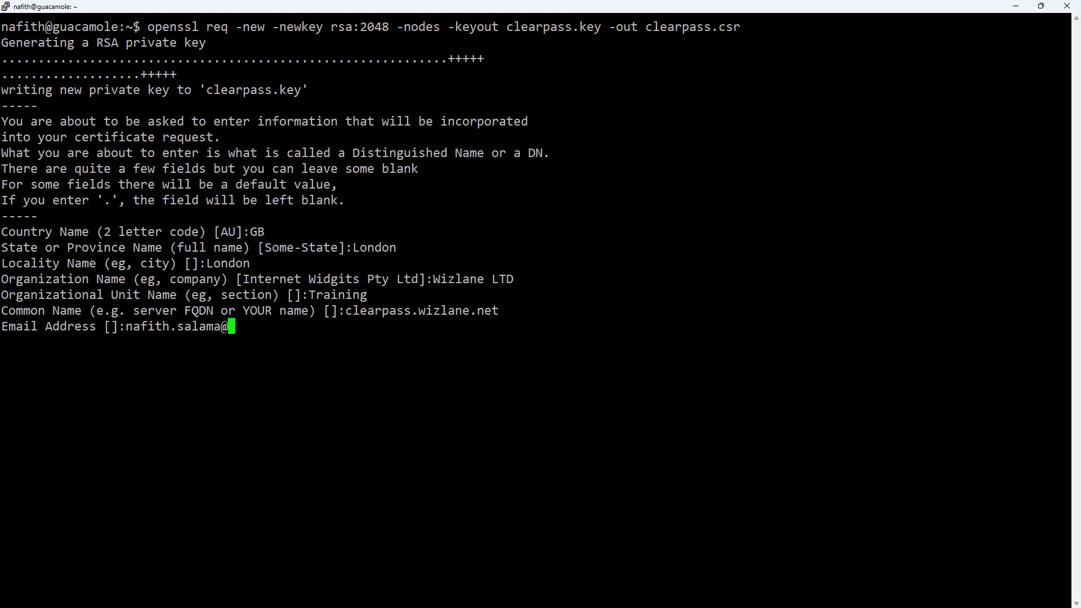
{"action": "key", "text": "Return"}
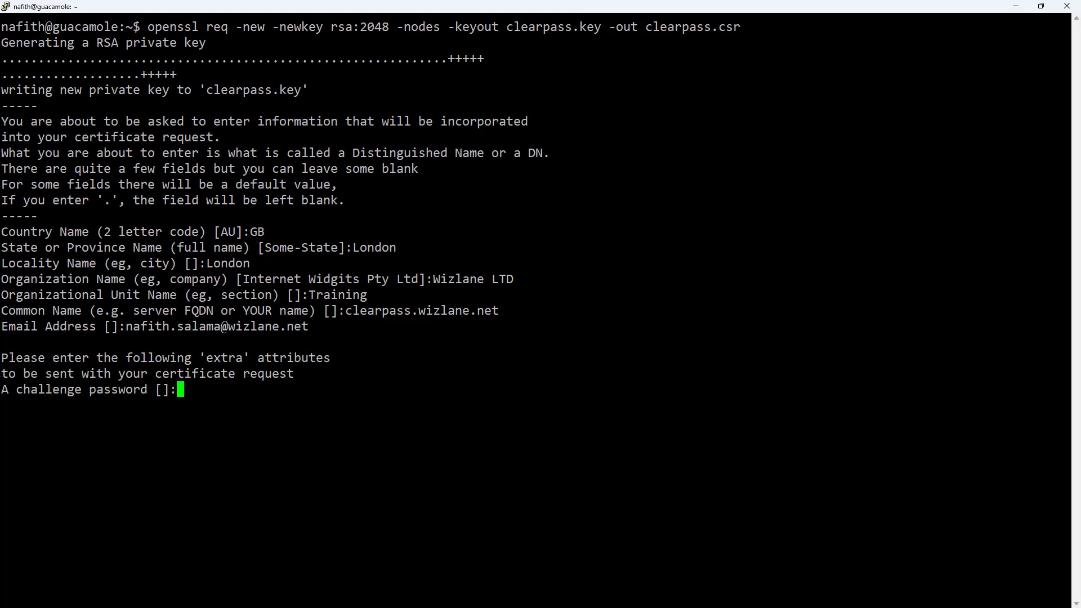
{"action": "type", "text": "Aruba123"}
{"action": "key", "text": "Return"}
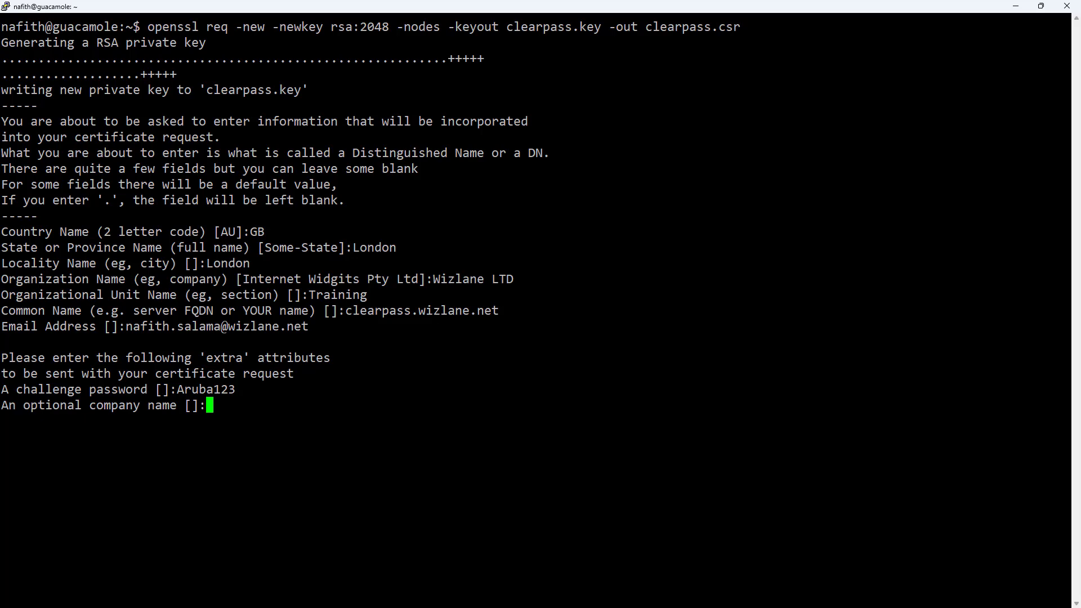
{"action": "key", "text": "Return"}
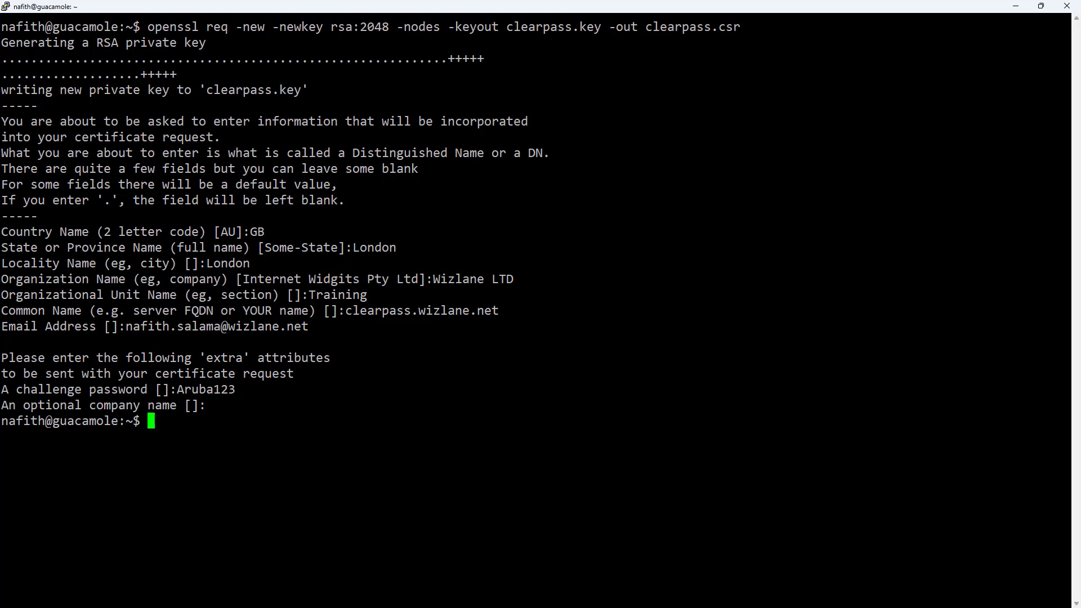
Step: Run pwd and ls to confirm clearpass.csr and clearpass.key are in the home folder
{"action": "type", "text": "pwd"}
{"action": "key", "text": "Return"}
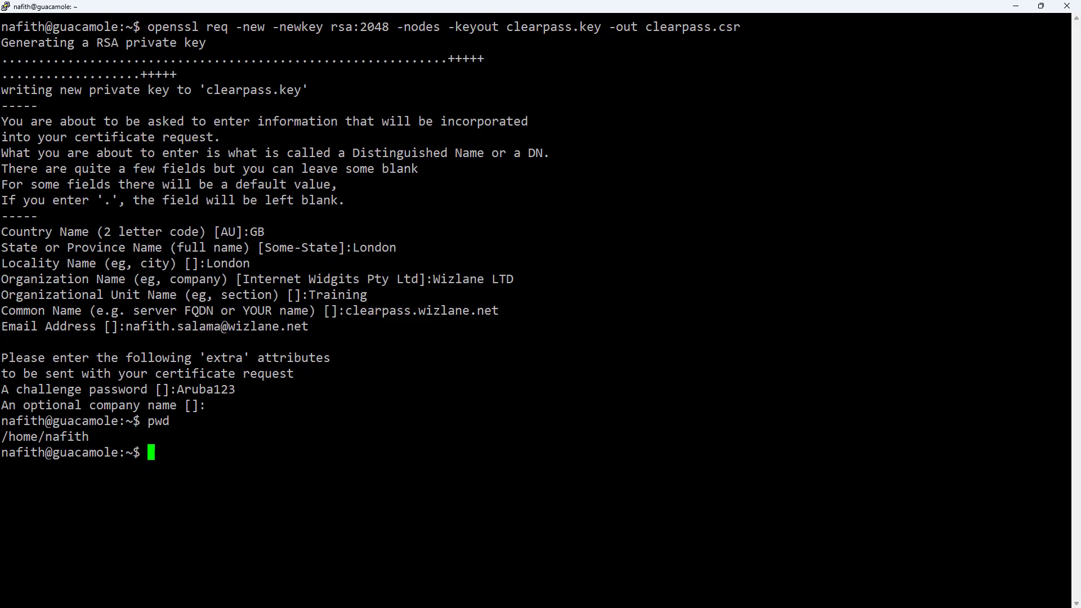
{"action": "type", "text": "ls"}
{"action": "key", "text": "Return"}
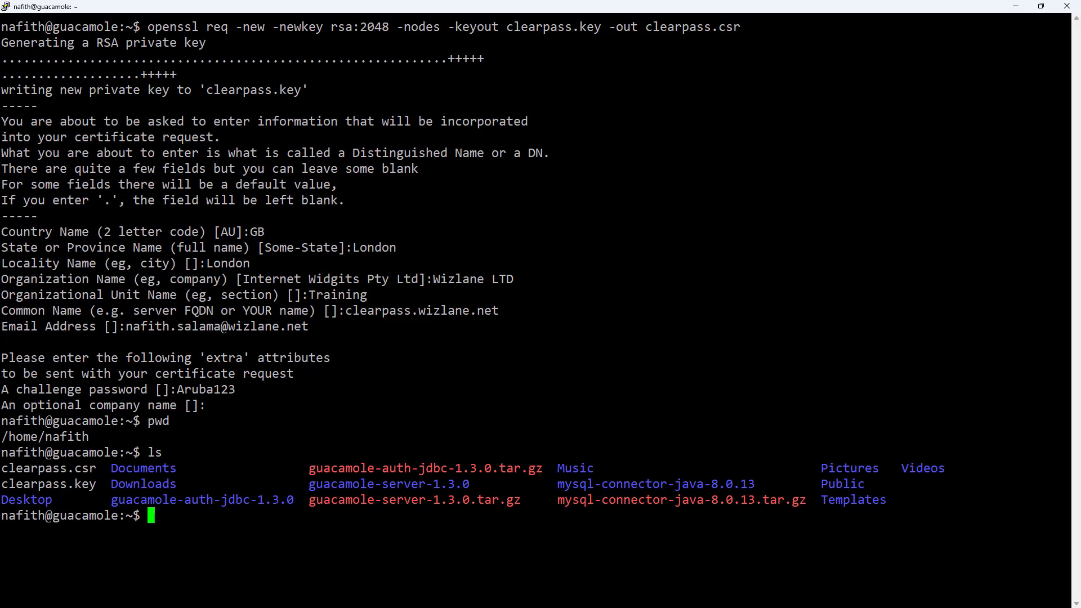
{"action": "left_click_drag", "start_coordinate": [97, 468], "coordinate": [2, 468]}
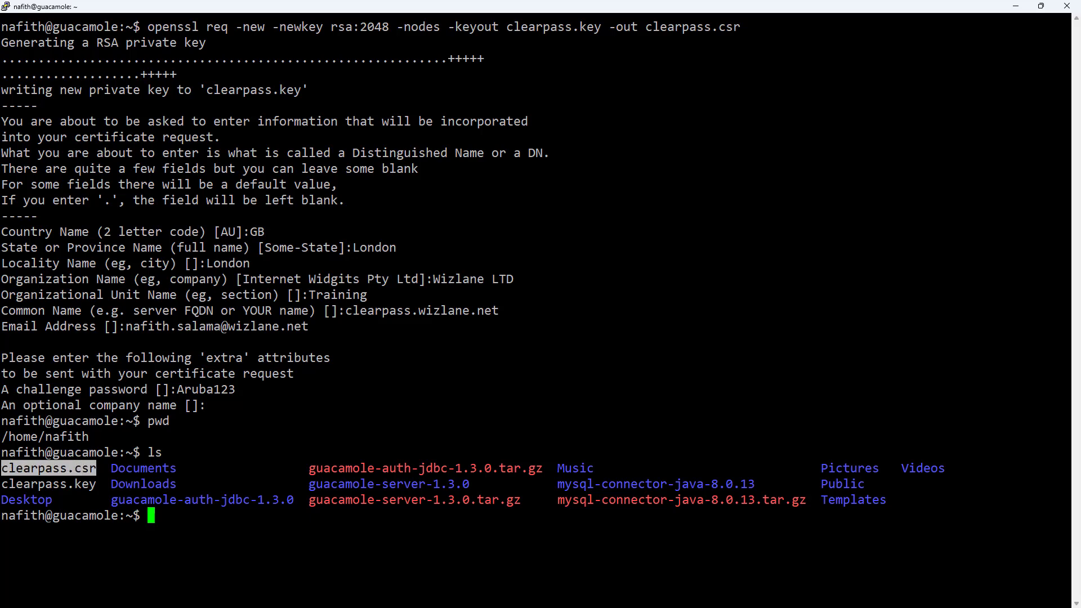
{"action": "left_click", "coordinate": [104, 484]}
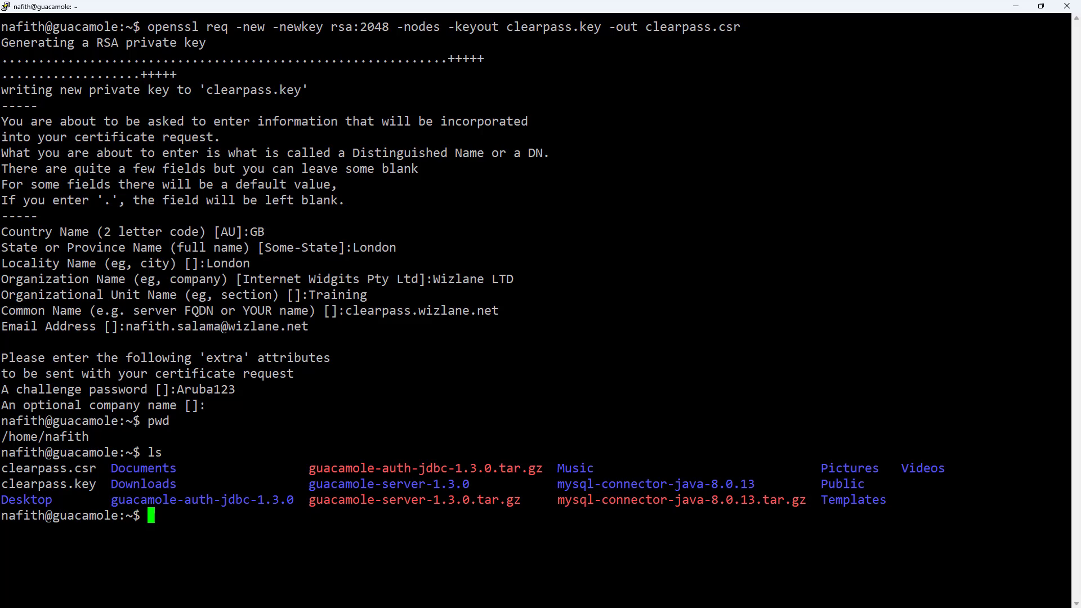
Step: Open clearpass.csr in nano
{"action": "type", "text": "nano c"}
{"action": "key", "text": "Tab"}
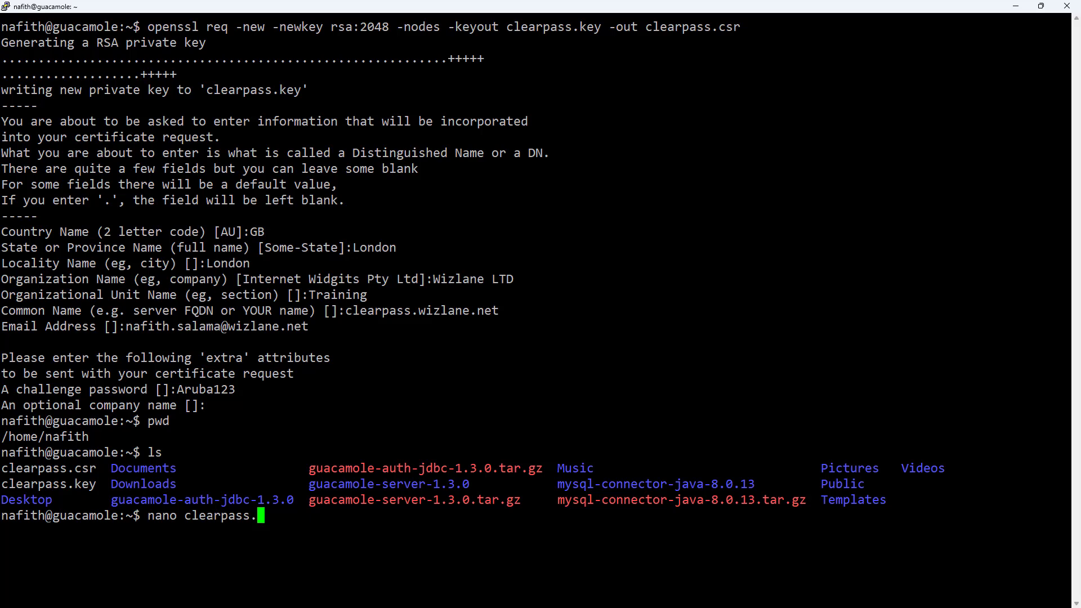
{"action": "type", "text": "csr"}
{"action": "key", "text": "Return"}
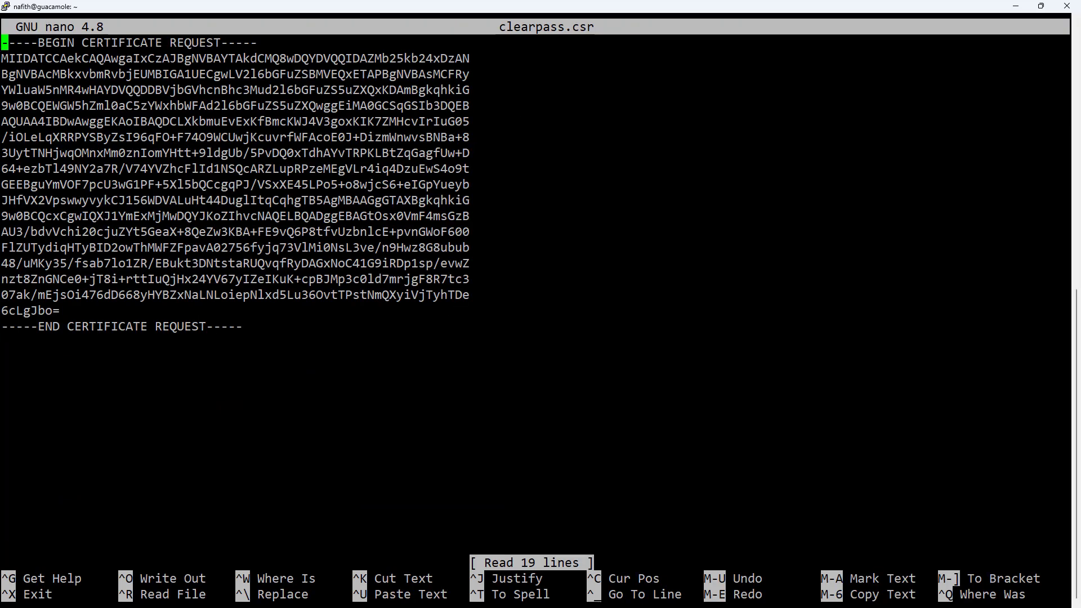
Step: Select the whole BEGIN-to-END certificate request block in nano to copy it
{"action": "left_click_drag", "start_coordinate": [1067, 327], "coordinate": [2, 42]}
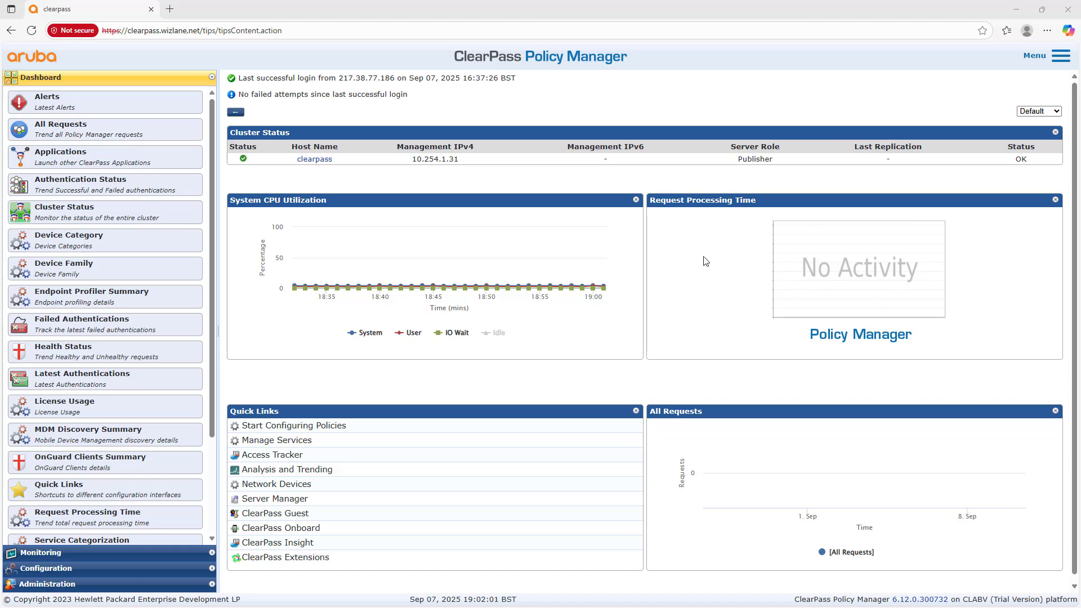
Step: From the Certificate Store, begin a Server Certificate import for HTTPS(RSA) usage with separate certificate and key files
{"action": "left_click", "coordinate": [132, 585]}
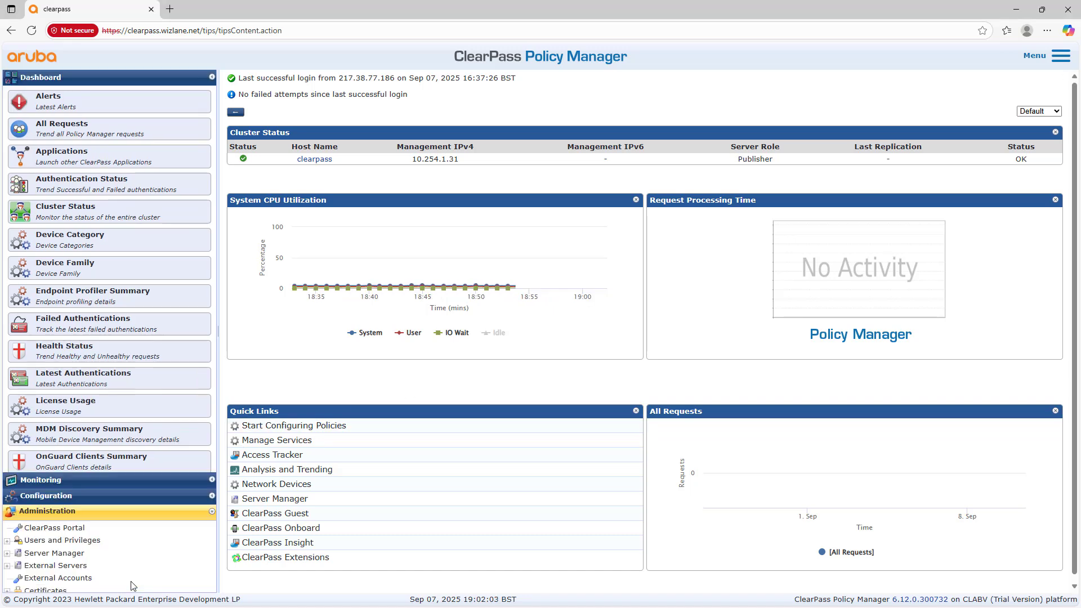
{"action": "left_click", "coordinate": [55, 207]}
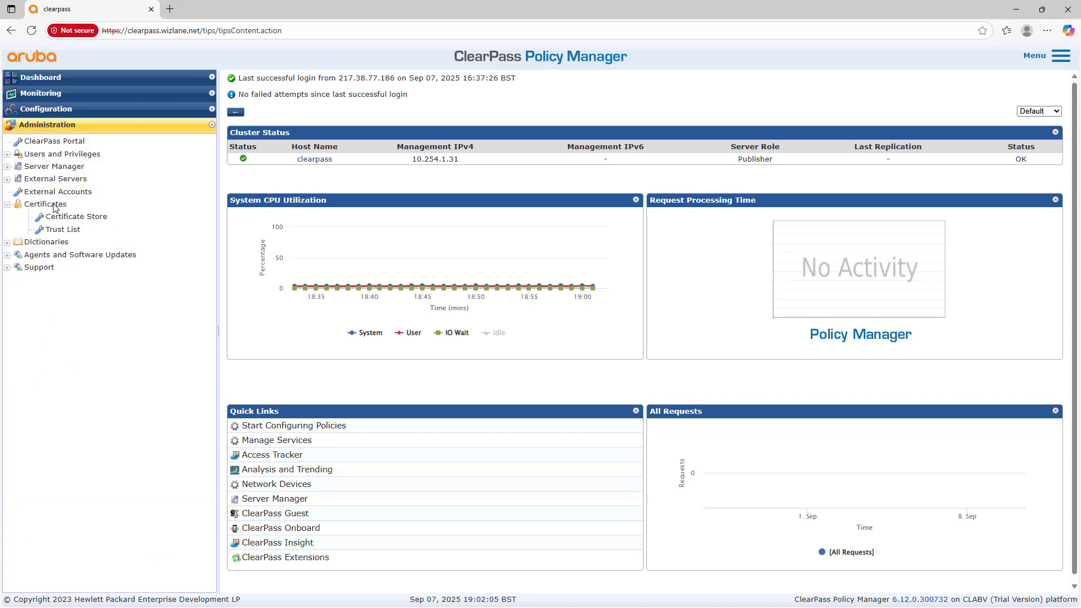
{"action": "left_click", "coordinate": [62, 218]}
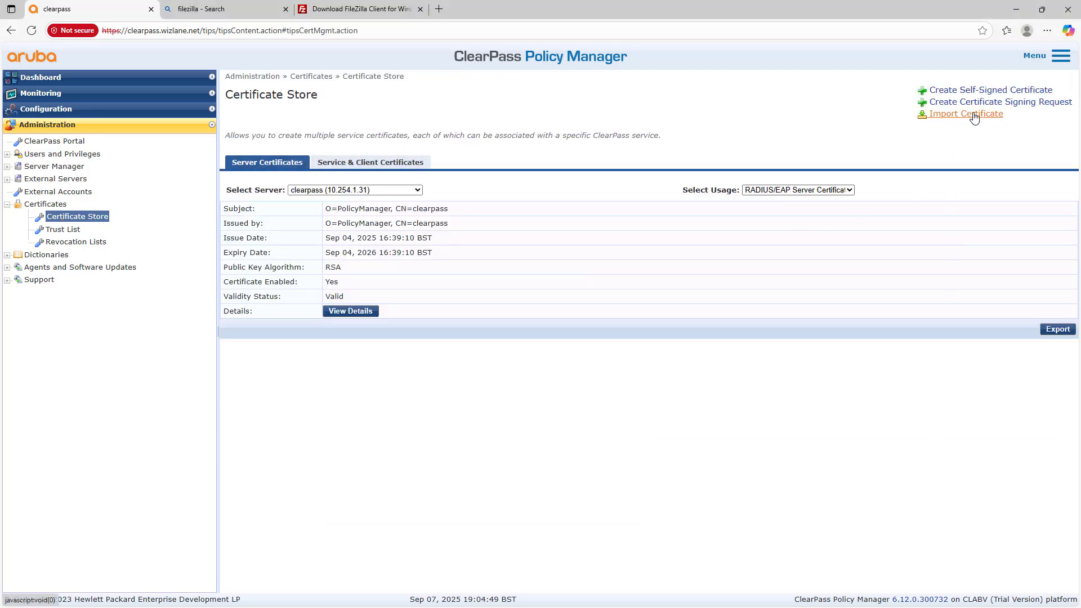
{"action": "left_click", "coordinate": [975, 115]}
{"action": "left_click", "coordinate": [583, 249]}
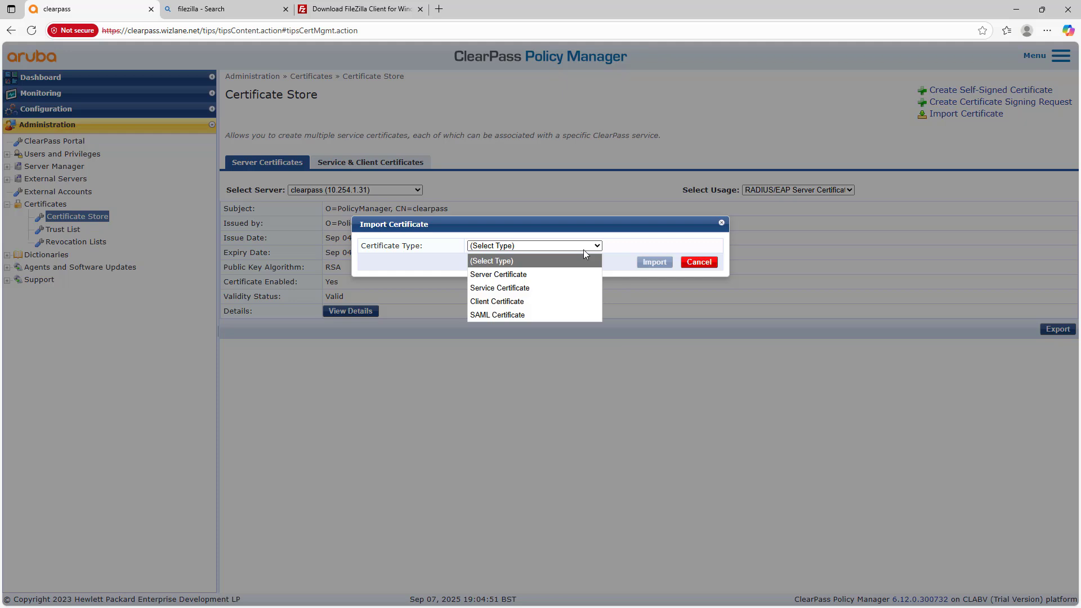
{"action": "left_click", "coordinate": [562, 275]}
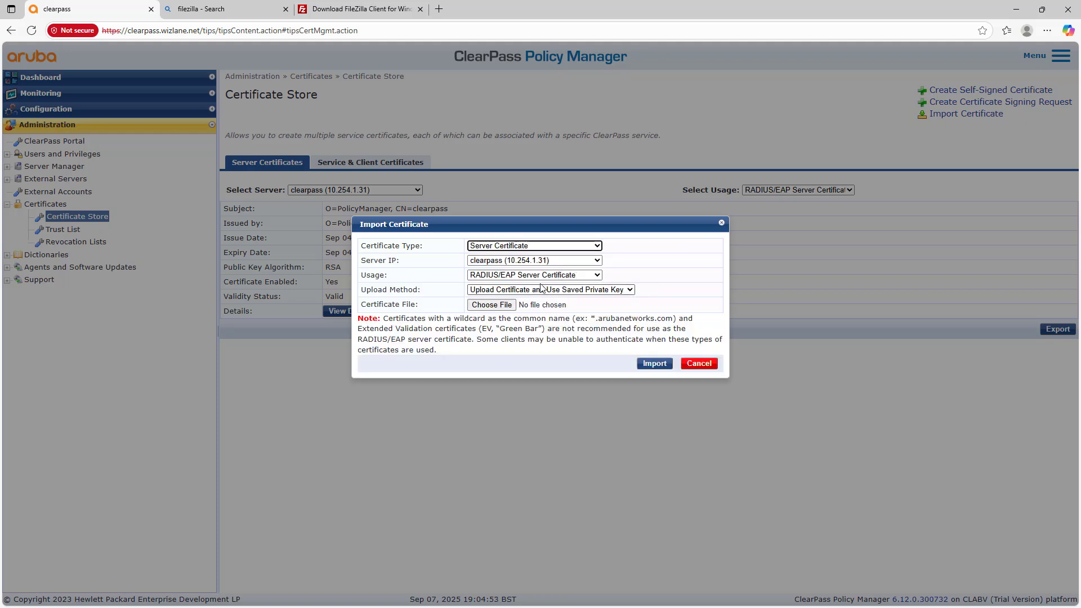
{"action": "left_click", "coordinate": [544, 276]}
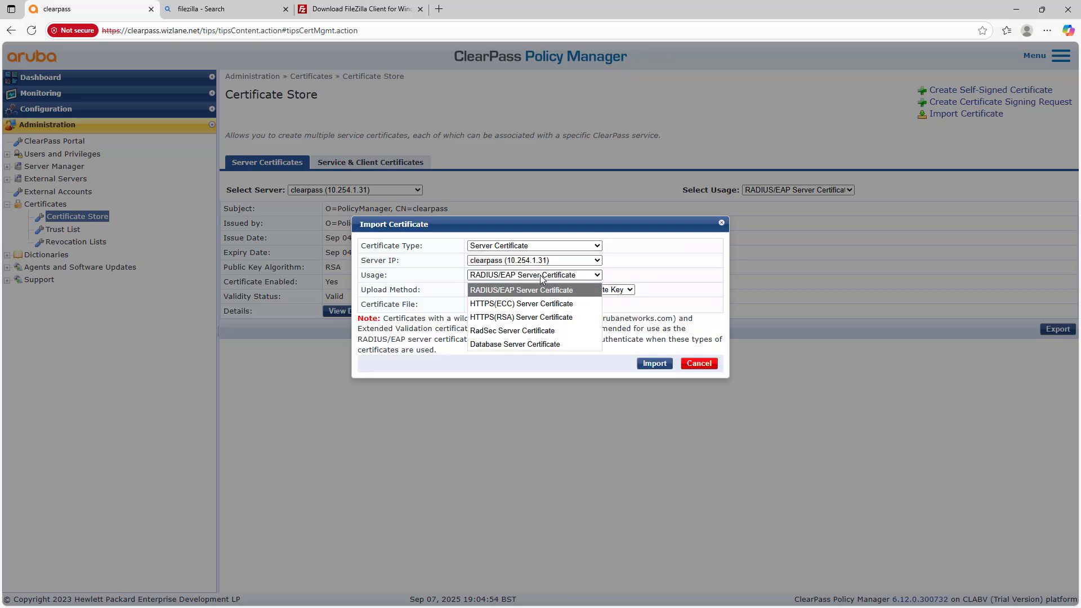
{"action": "left_click", "coordinate": [548, 317]}
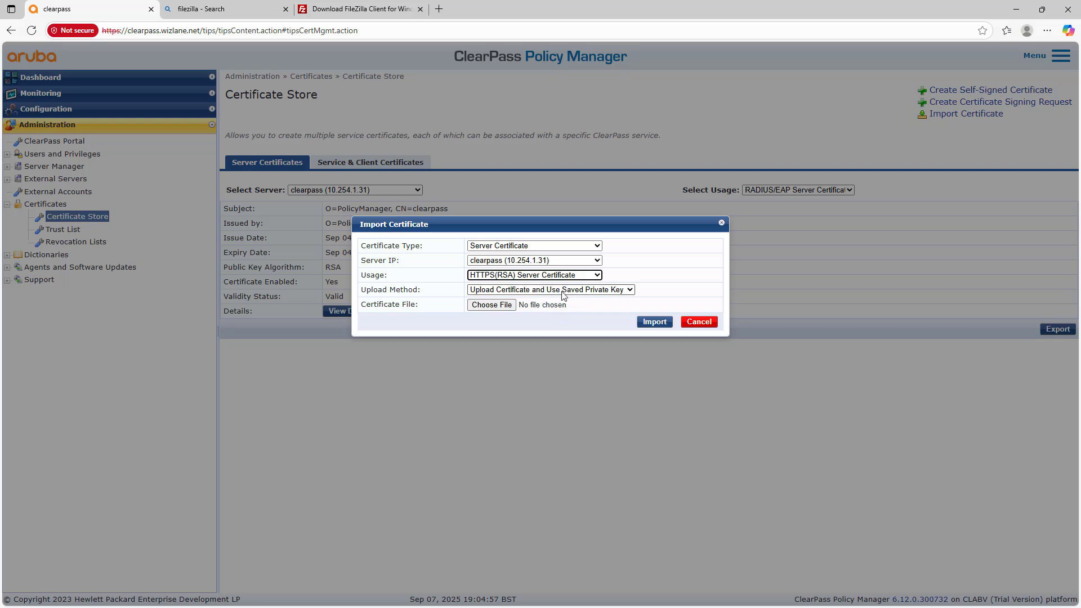
{"action": "left_click", "coordinate": [563, 292]}
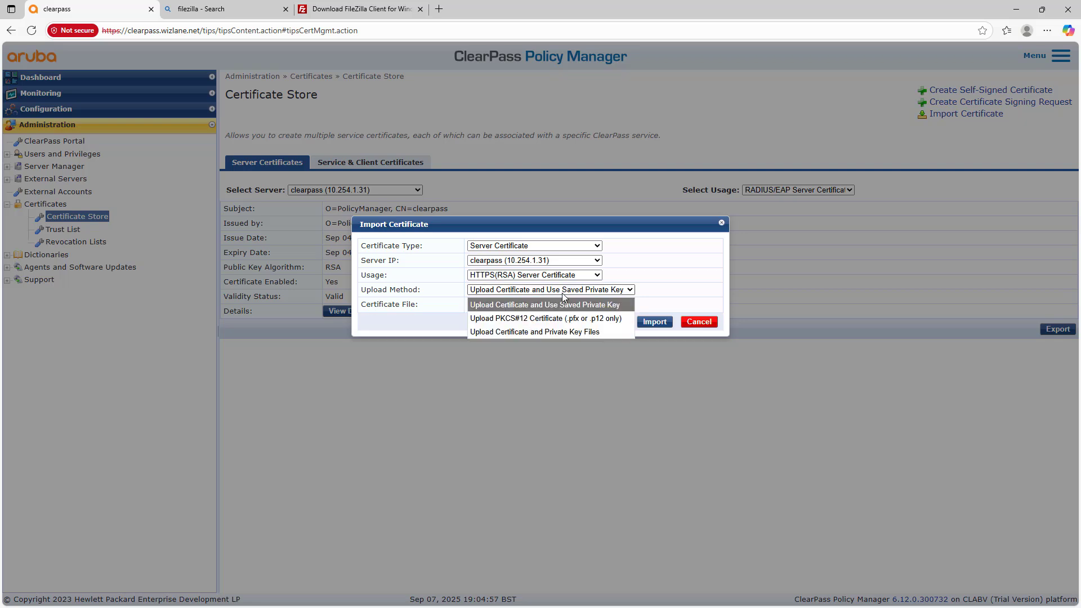
{"action": "left_click", "coordinate": [579, 332]}
Step: Attach the clearpass_wizlane_net certificate and clearpass.key with its password, and attempt the import
{"action": "left_click", "coordinate": [485, 304]}
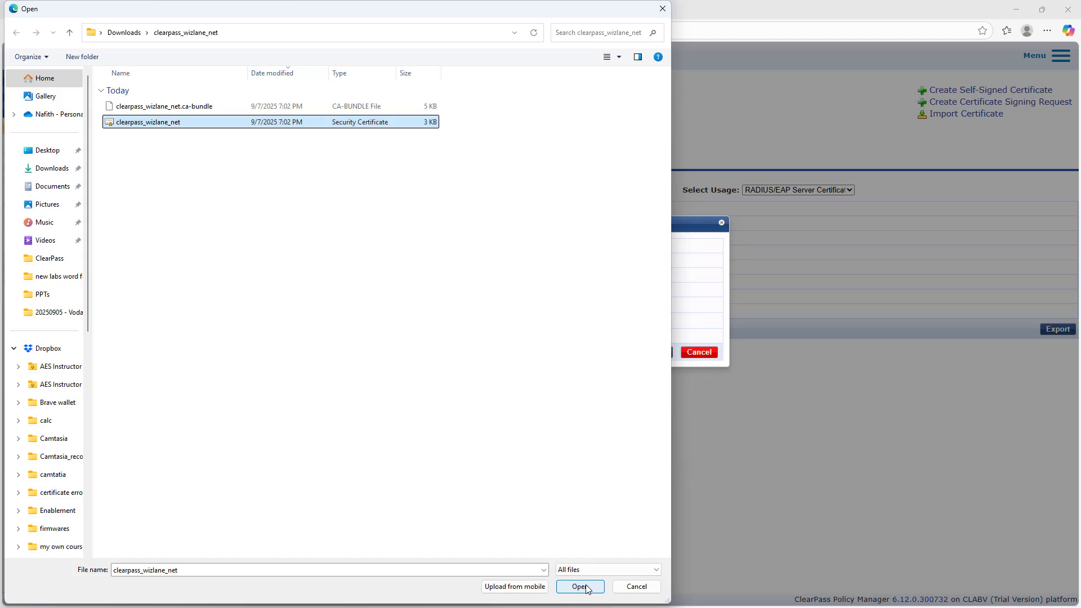
{"action": "left_click", "coordinate": [580, 586]}
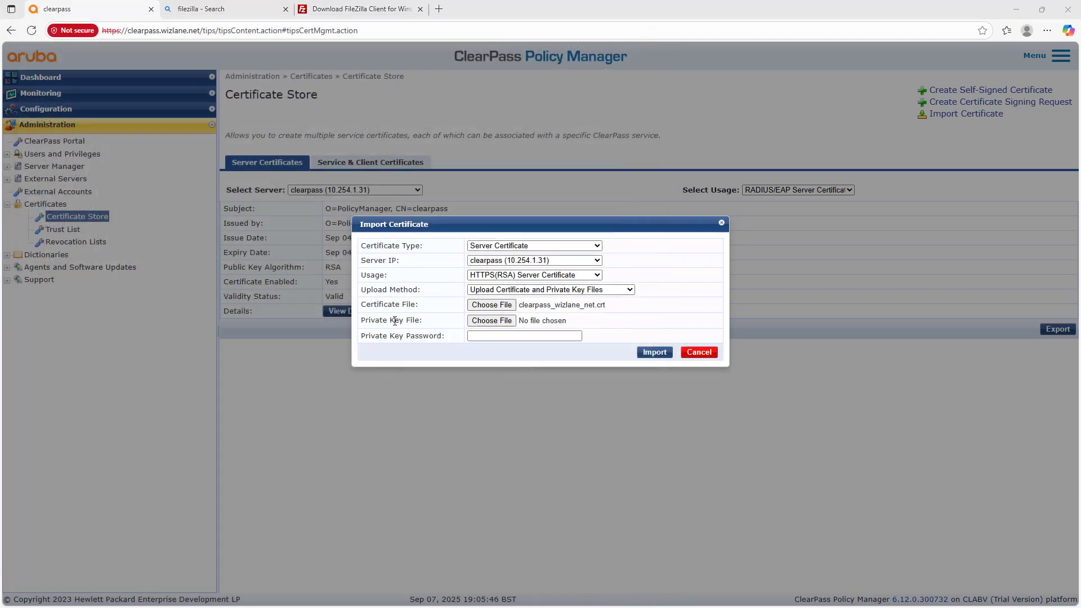
{"action": "left_click", "coordinate": [514, 320]}
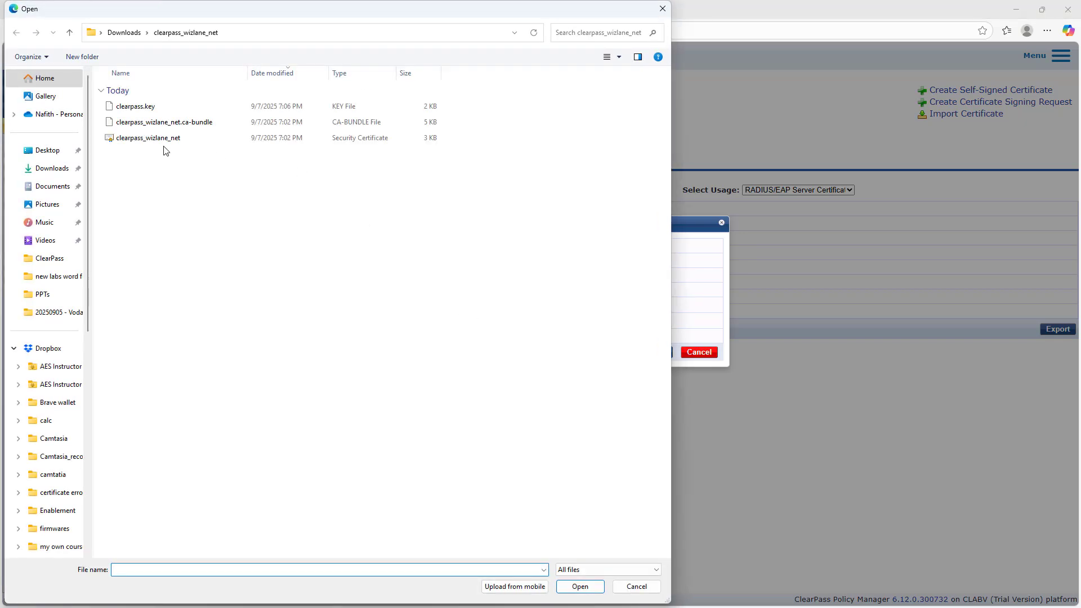
{"action": "left_click", "coordinate": [141, 108]}
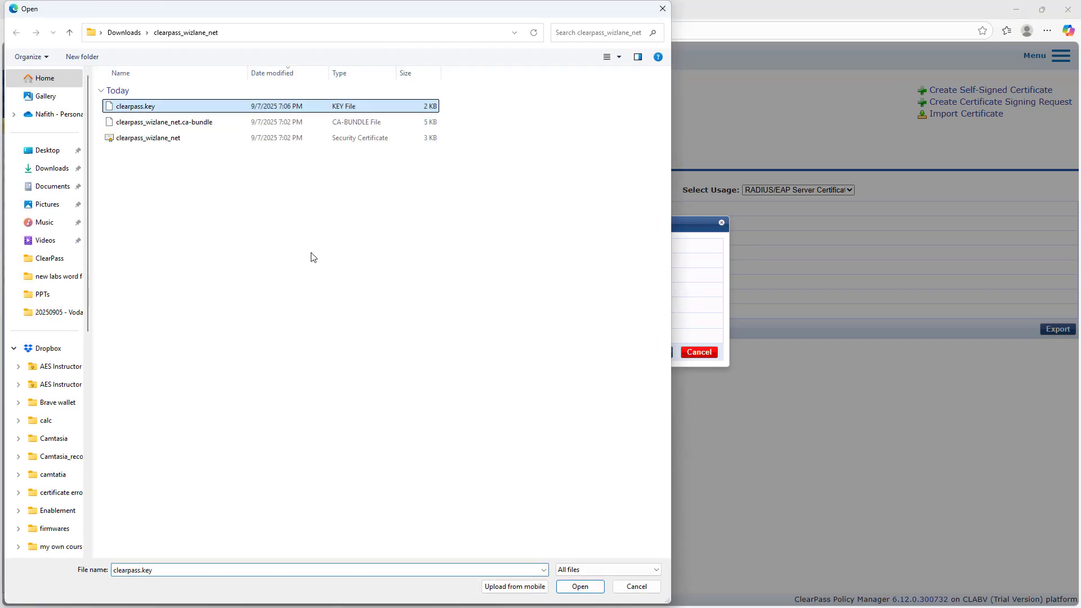
{"action": "left_click", "coordinate": [581, 589]}
{"action": "left_click", "coordinate": [513, 335]}
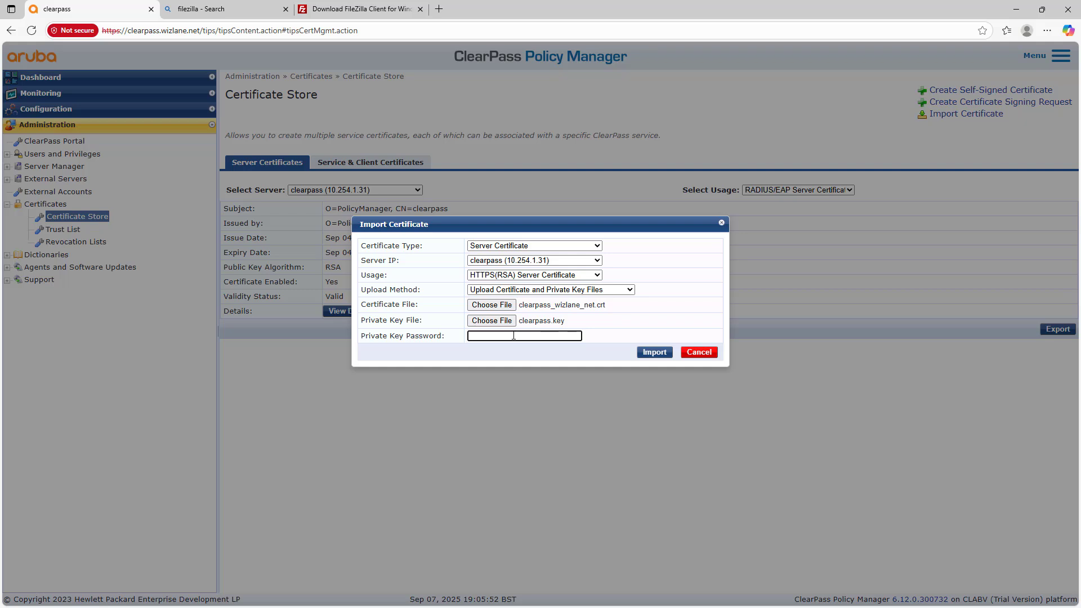
{"action": "type", "text": "*"}
{"action": "left_click", "coordinate": [575, 336]}
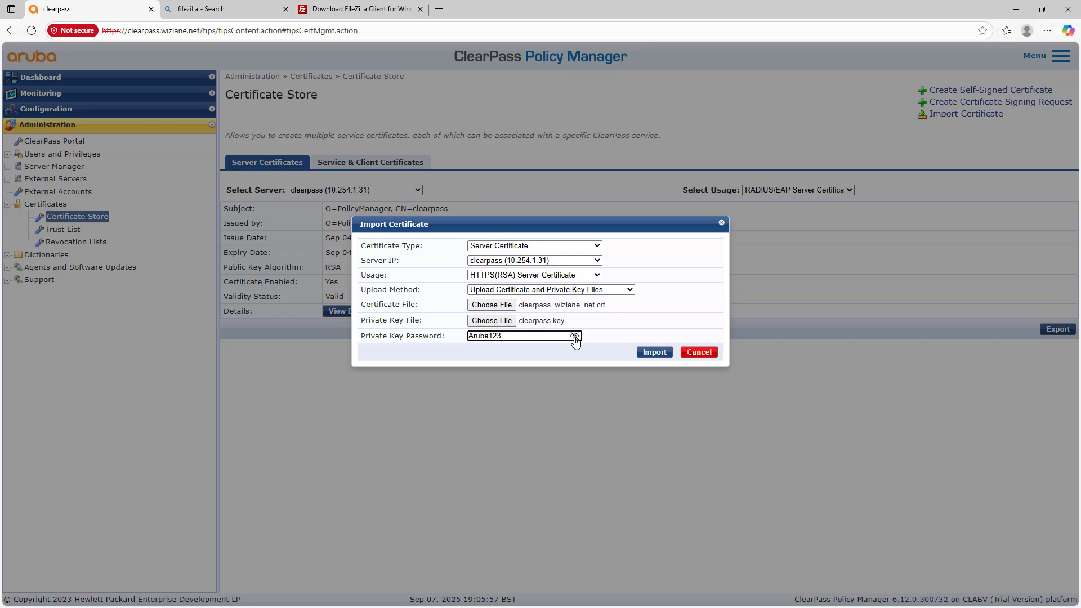
{"action": "left_click", "coordinate": [648, 355]}
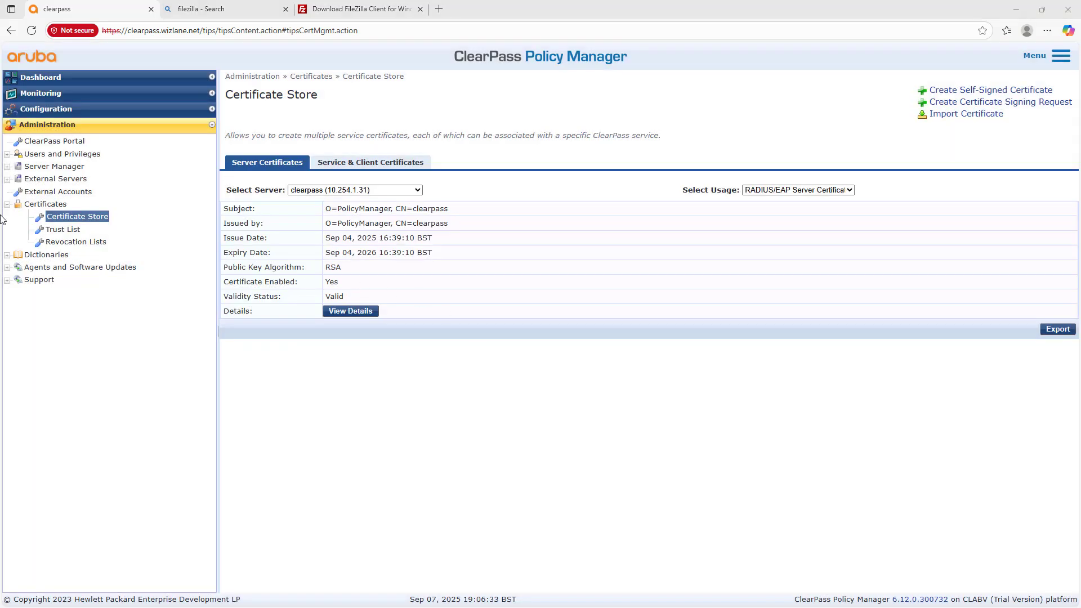
Step: In the Trust List, start adding a CA certificate with usages Others, EAP and Database
{"action": "left_click", "coordinate": [64, 229]}
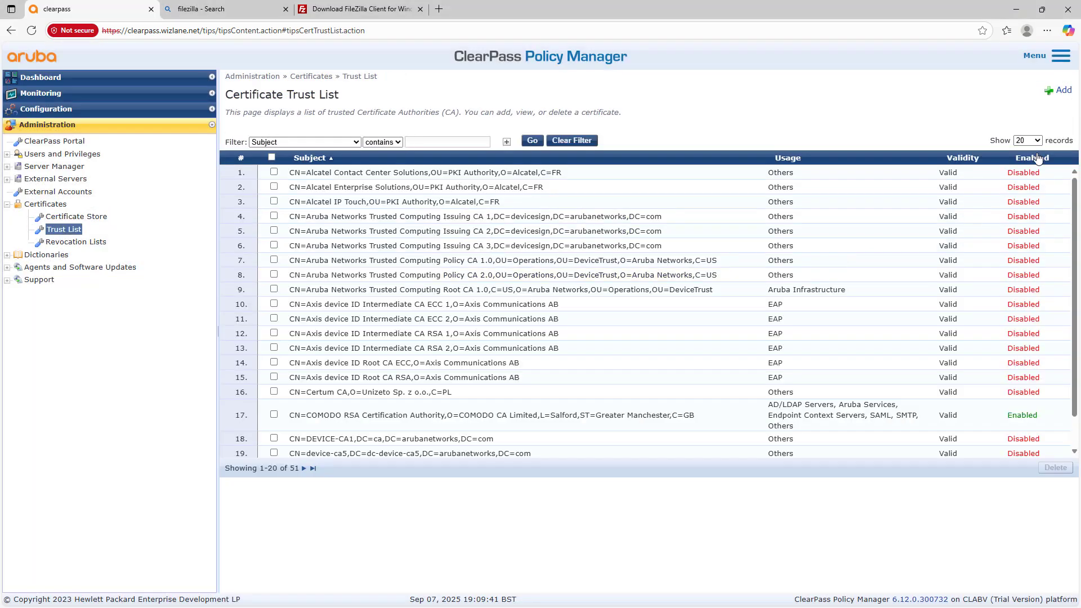
{"action": "left_click", "coordinate": [1061, 91]}
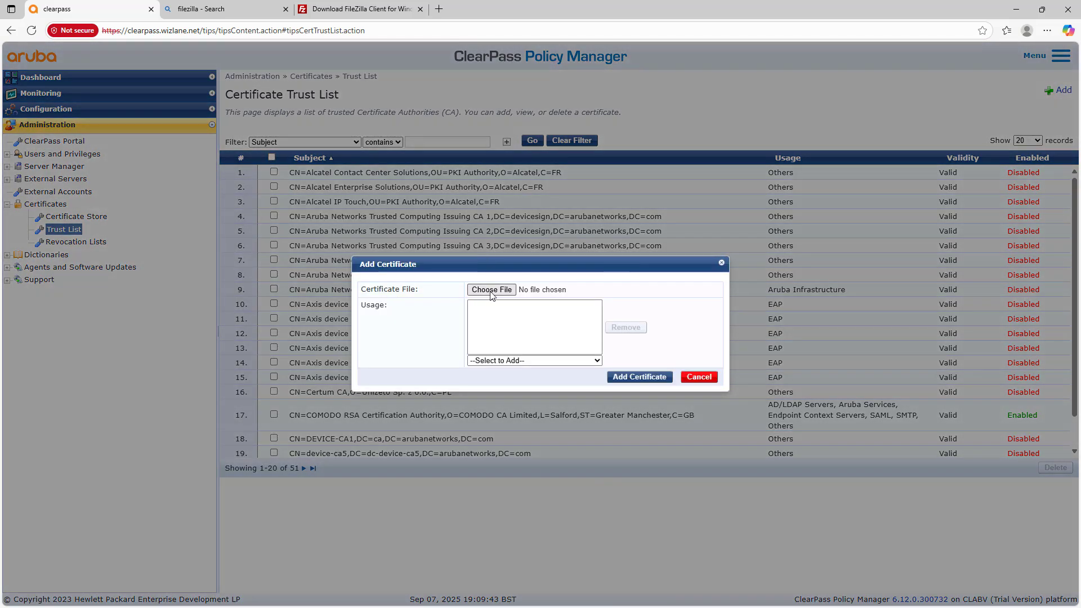
{"action": "left_click", "coordinate": [520, 361]}
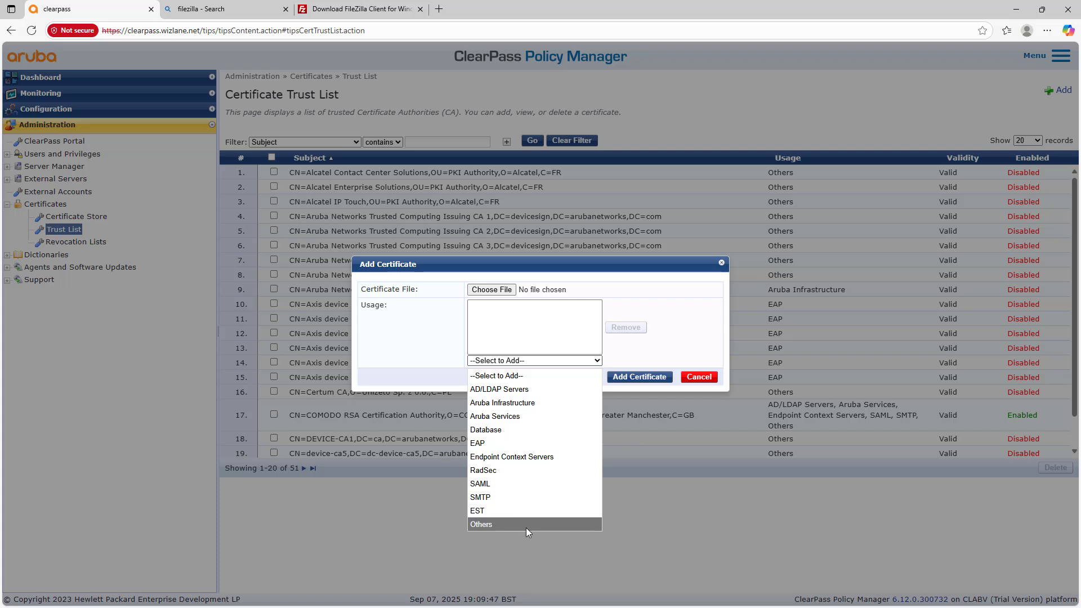
{"action": "left_click", "coordinate": [526, 525]}
{"action": "left_click", "coordinate": [541, 364]}
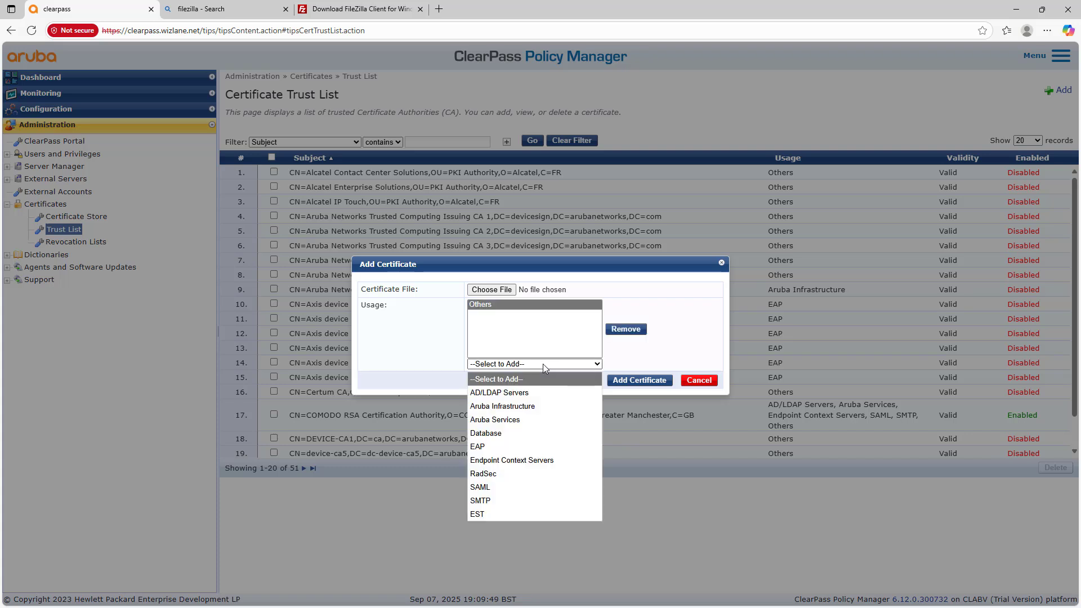
{"action": "left_click", "coordinate": [518, 446]}
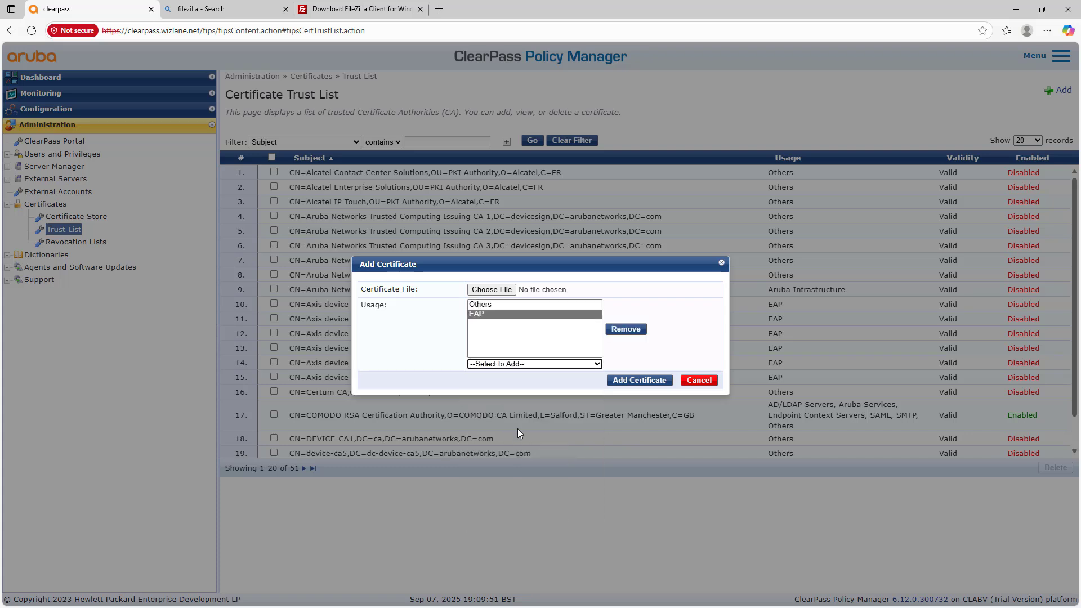
{"action": "left_click", "coordinate": [568, 370]}
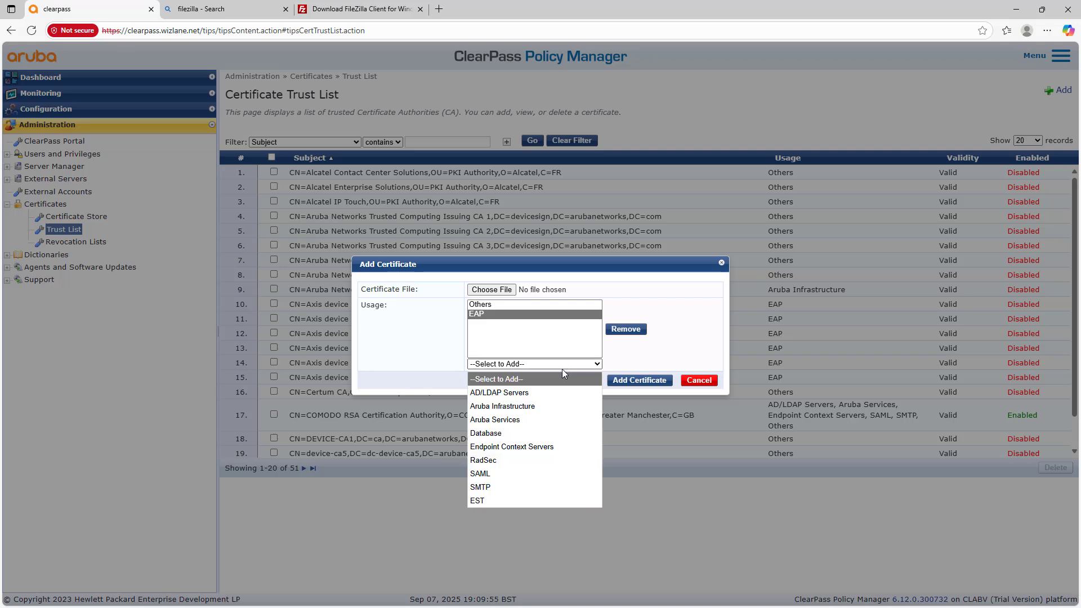
{"action": "left_click", "coordinate": [513, 437]}
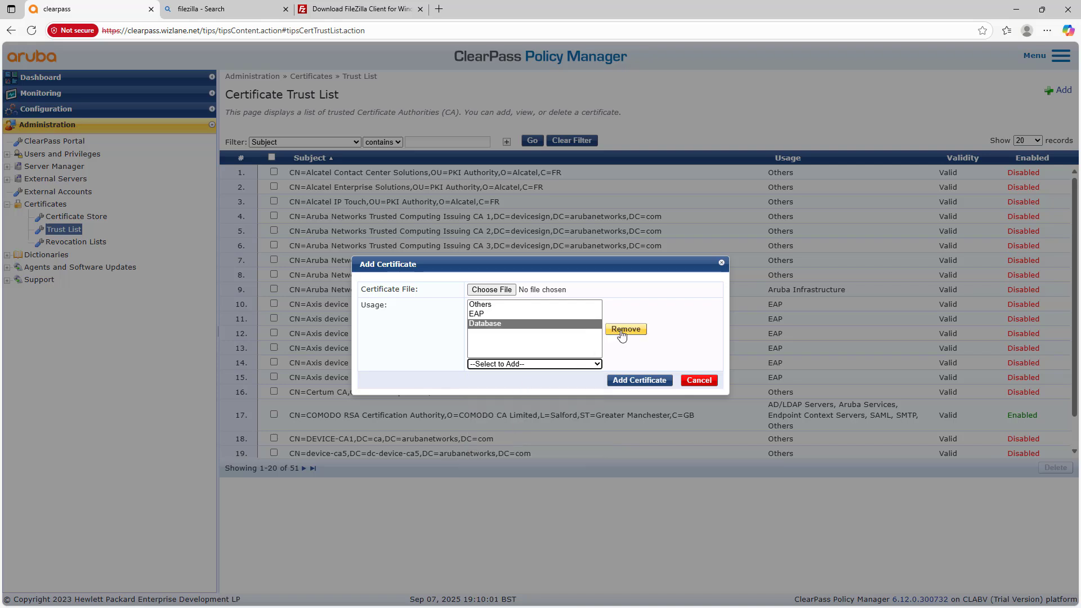
Step: Add clearpass_wizlane_net.ca-bundle to the trust list and return to the Certificate Store
{"action": "left_click", "coordinate": [492, 289]}
{"action": "left_click", "coordinate": [185, 123]}
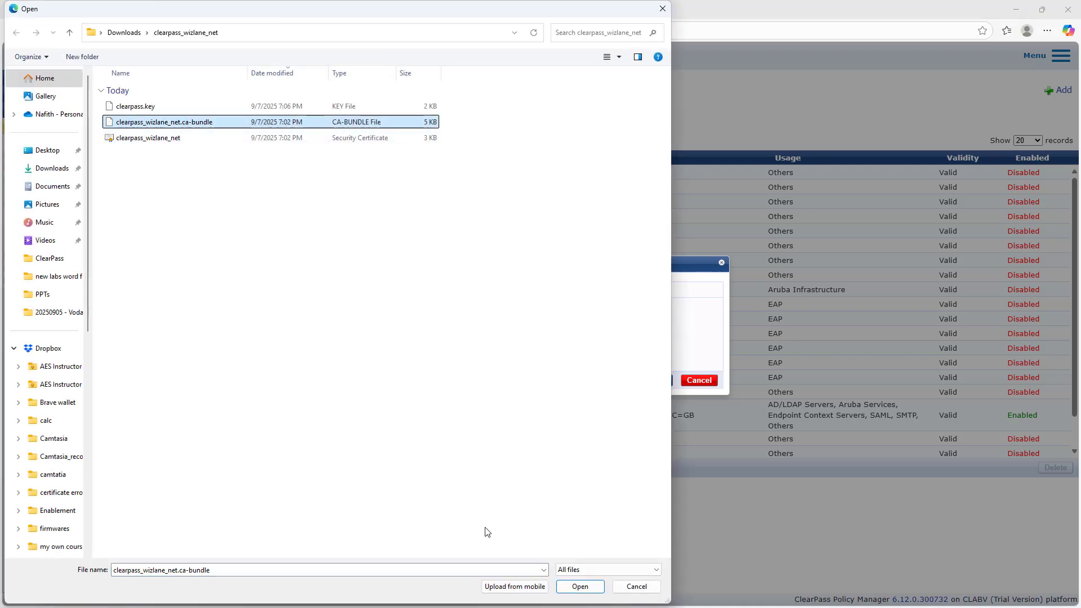
{"action": "left_click", "coordinate": [580, 586]}
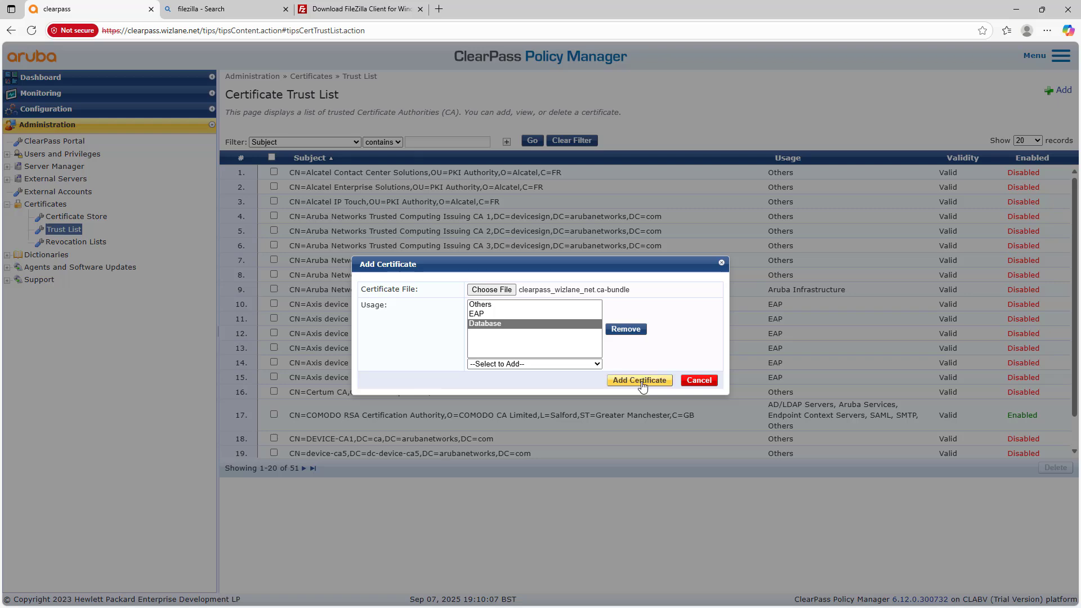
{"action": "left_click", "coordinate": [643, 383]}
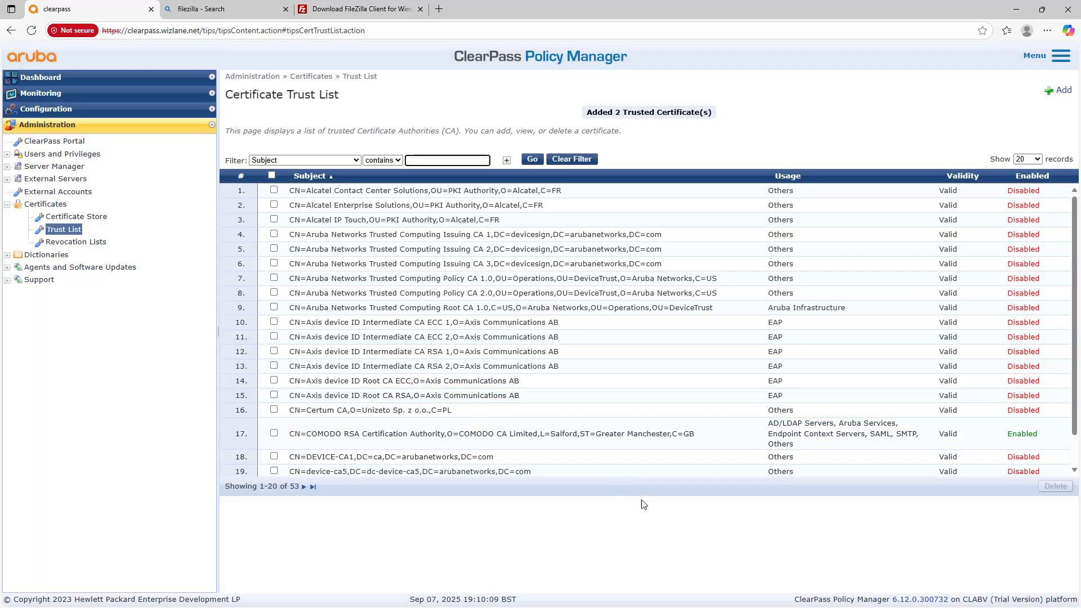
{"action": "left_click", "coordinate": [83, 218]}
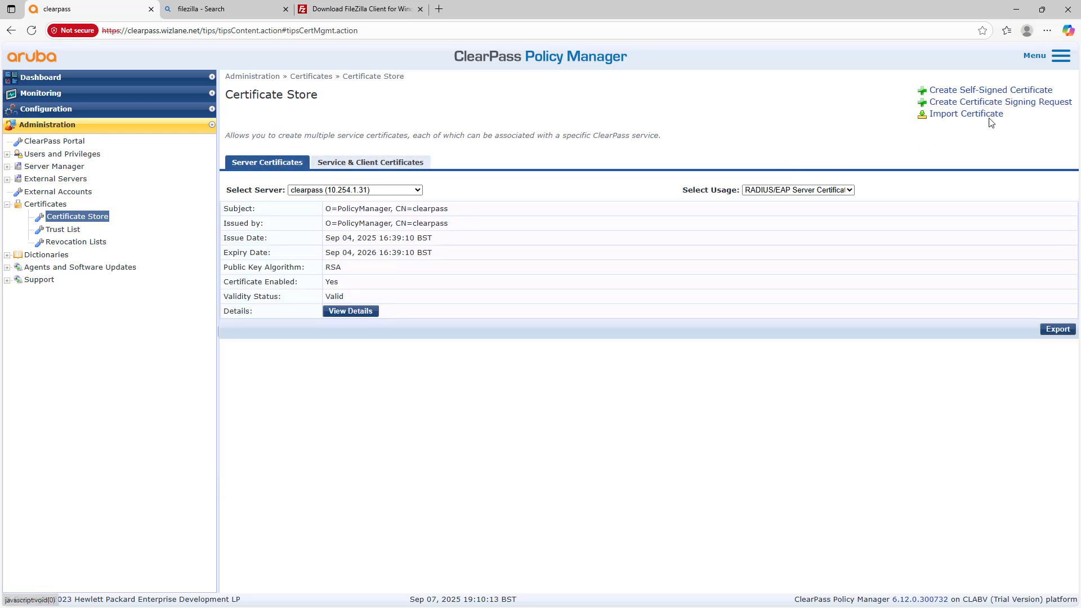
Step: Begin a Server Certificate import with HTTPS(RSA) usage, uploading separate certificate and key files
{"action": "left_click", "coordinate": [989, 115]}
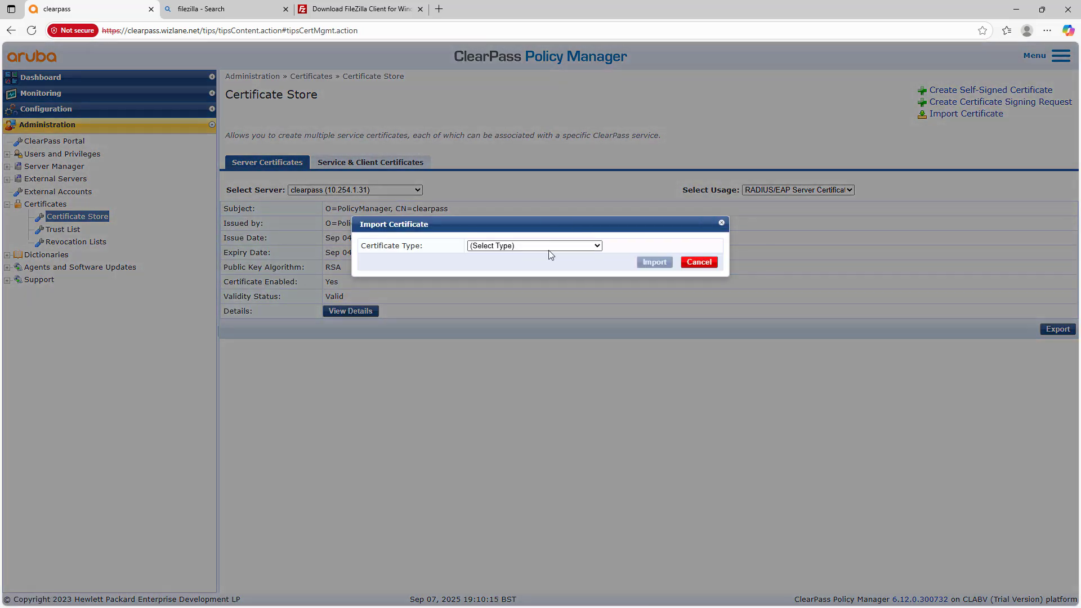
{"action": "left_click", "coordinate": [550, 246]}
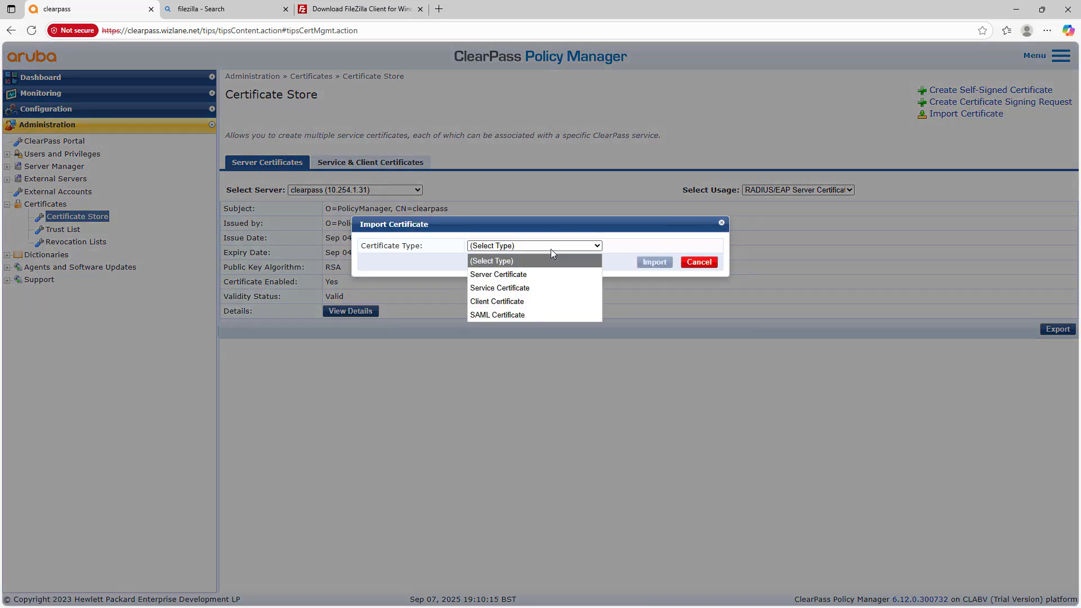
{"action": "left_click", "coordinate": [517, 276]}
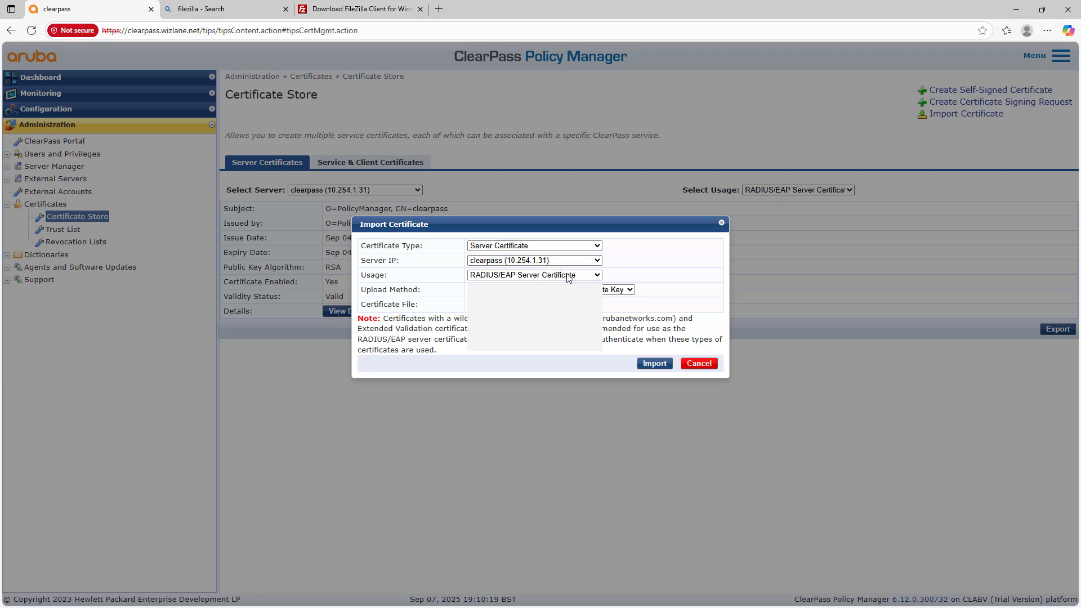
{"action": "left_click", "coordinate": [568, 275]}
{"action": "left_click", "coordinate": [552, 317]}
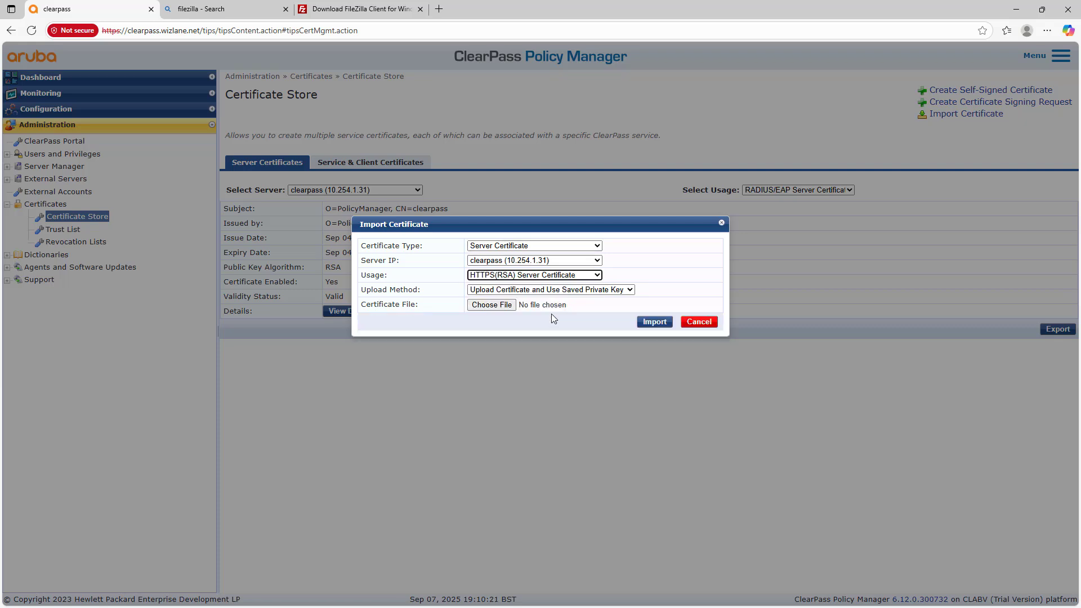
{"action": "left_click", "coordinate": [559, 290]}
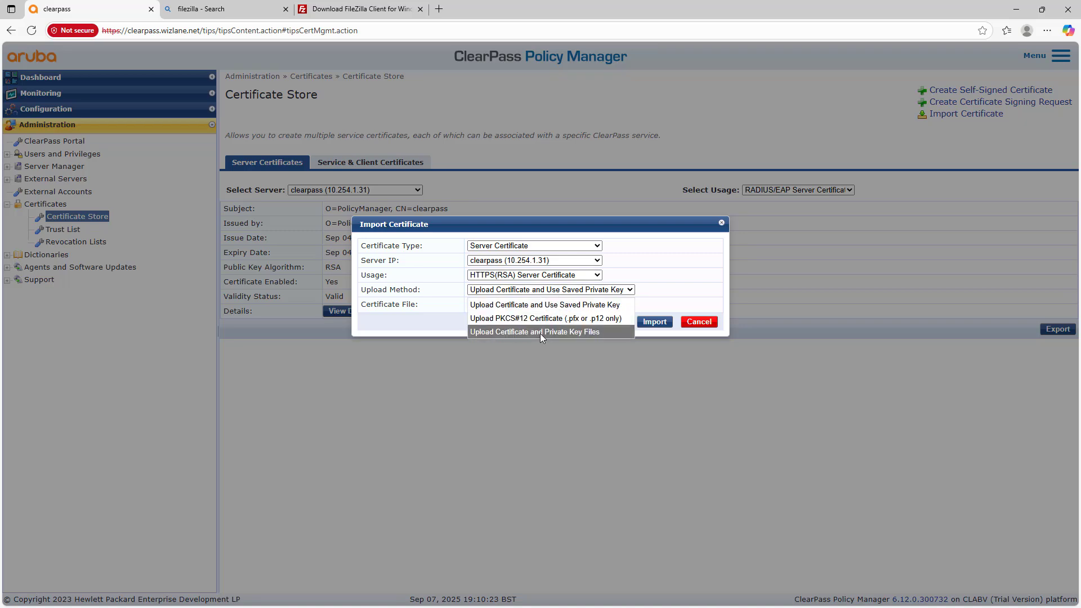
{"action": "left_click", "coordinate": [539, 333]}
Step: Attach the clearpass_wizlane_net certificate and clearpass.key with its password, import them, and reload the page
{"action": "left_click", "coordinate": [502, 306]}
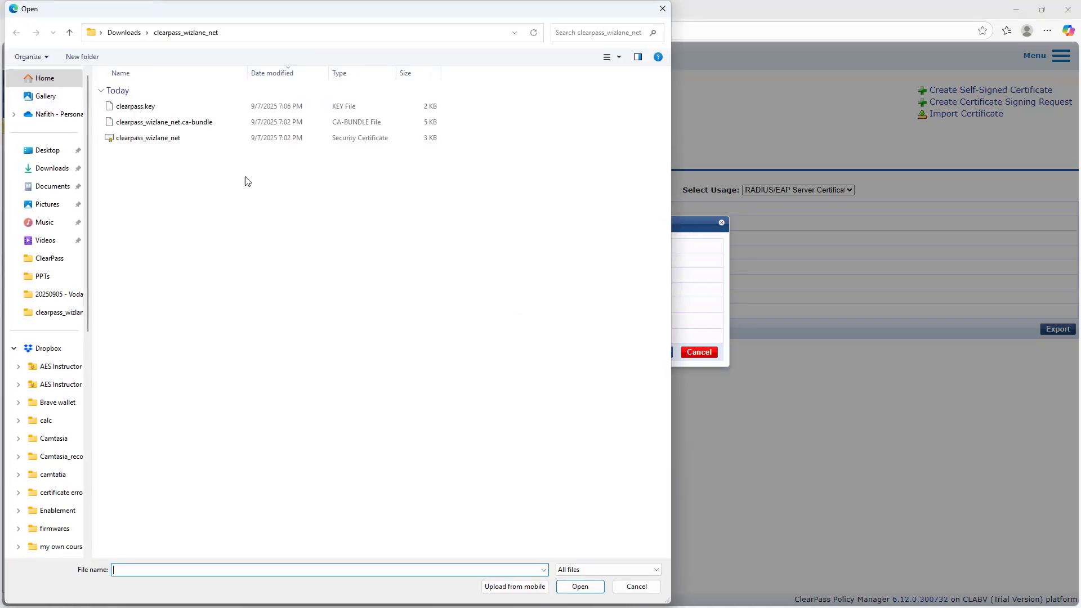
{"action": "left_click", "coordinate": [196, 141]}
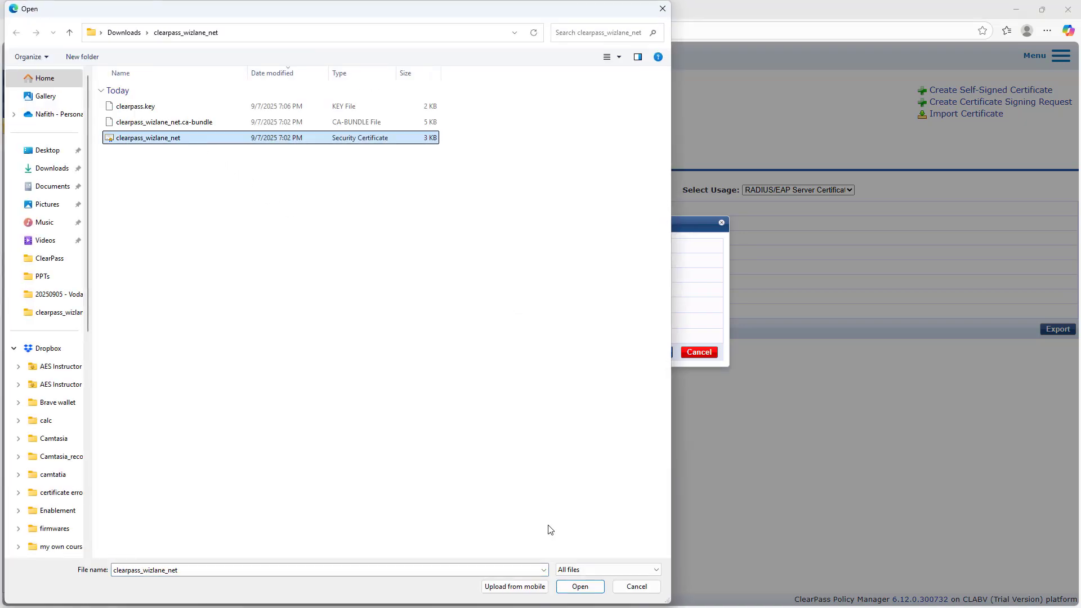
{"action": "left_click", "coordinate": [580, 586]}
{"action": "left_click", "coordinate": [502, 320]}
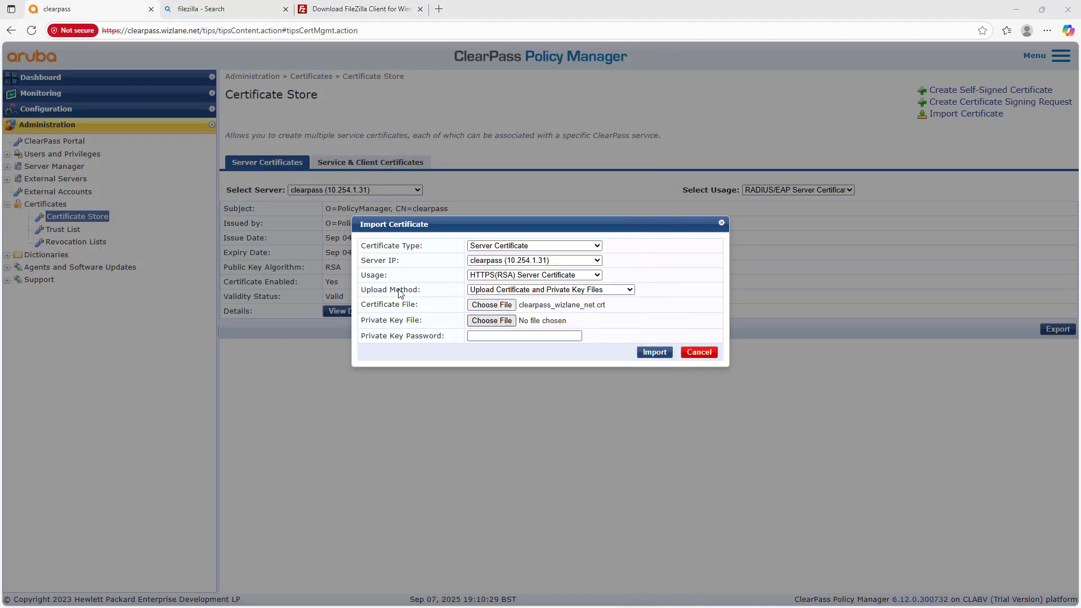
{"action": "left_click", "coordinate": [138, 106]}
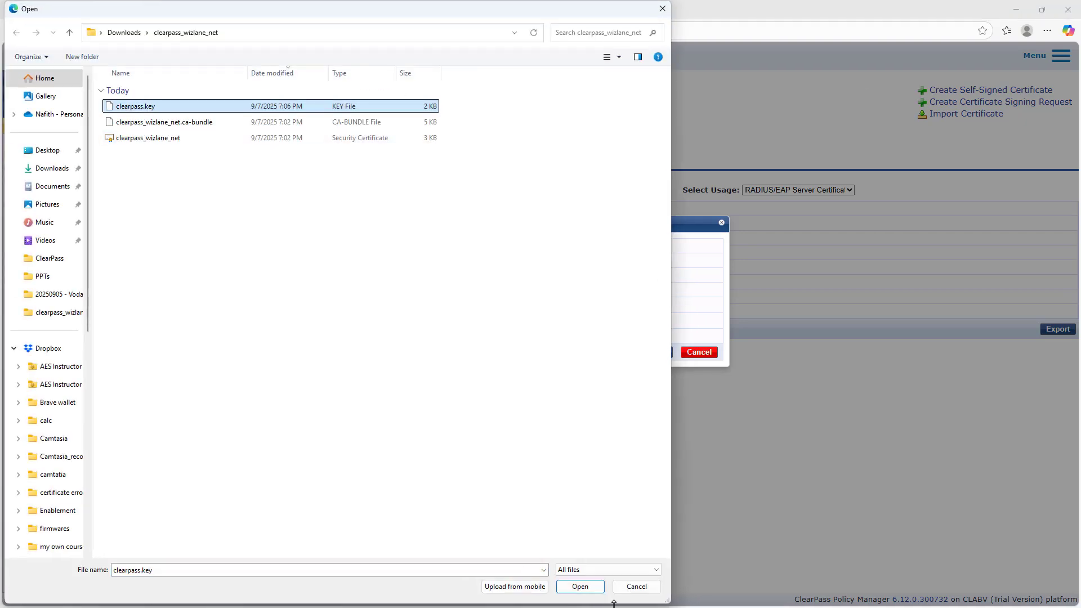
{"action": "left_click", "coordinate": [580, 586]}
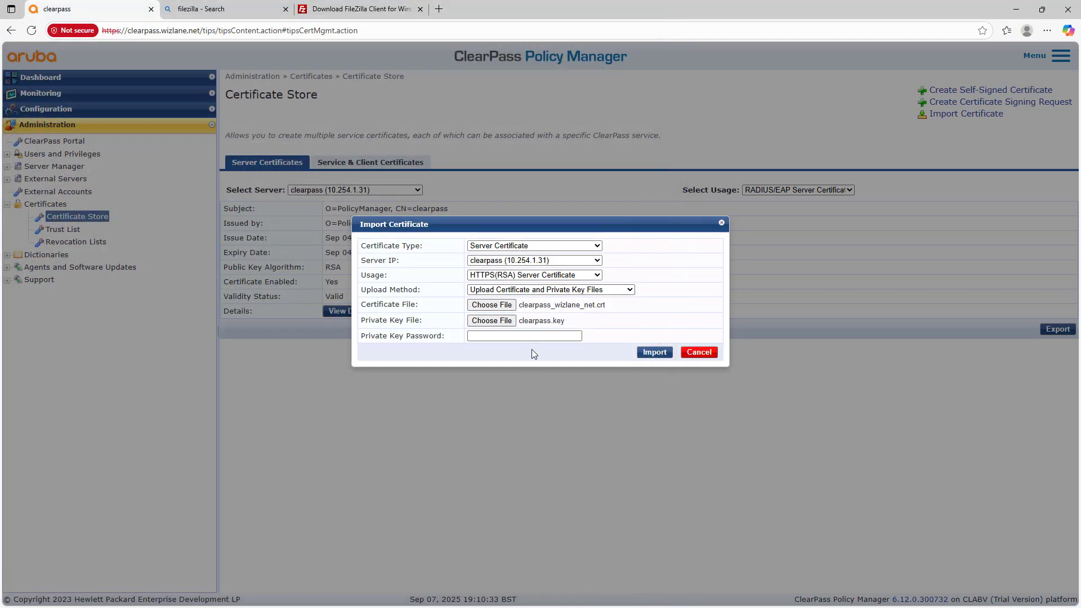
{"action": "left_click", "coordinate": [544, 335]}
{"action": "left_click", "coordinate": [654, 352]}
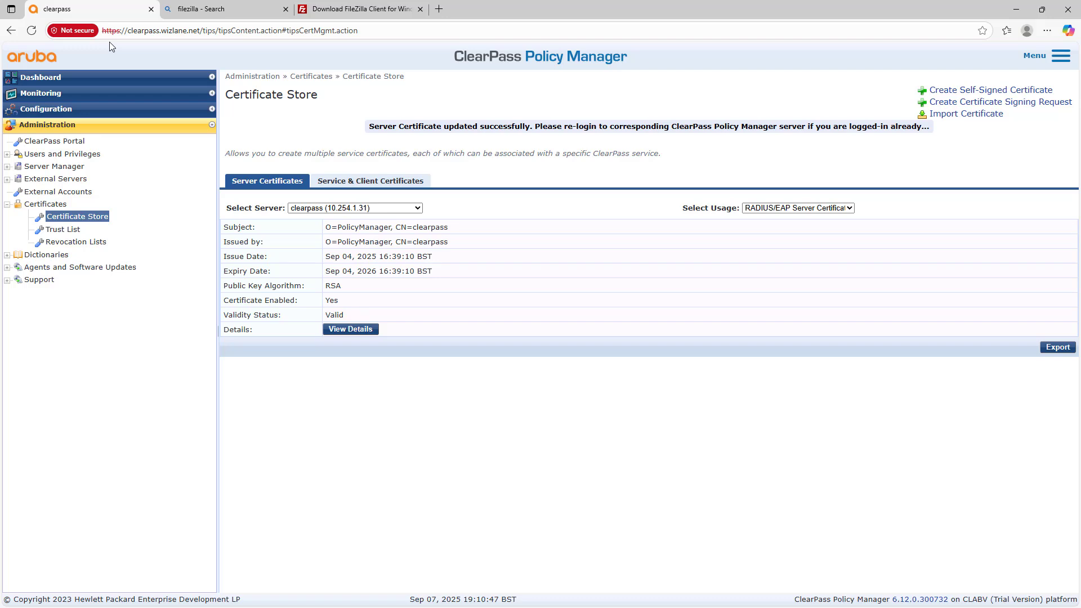
{"action": "left_click", "coordinate": [32, 30]}
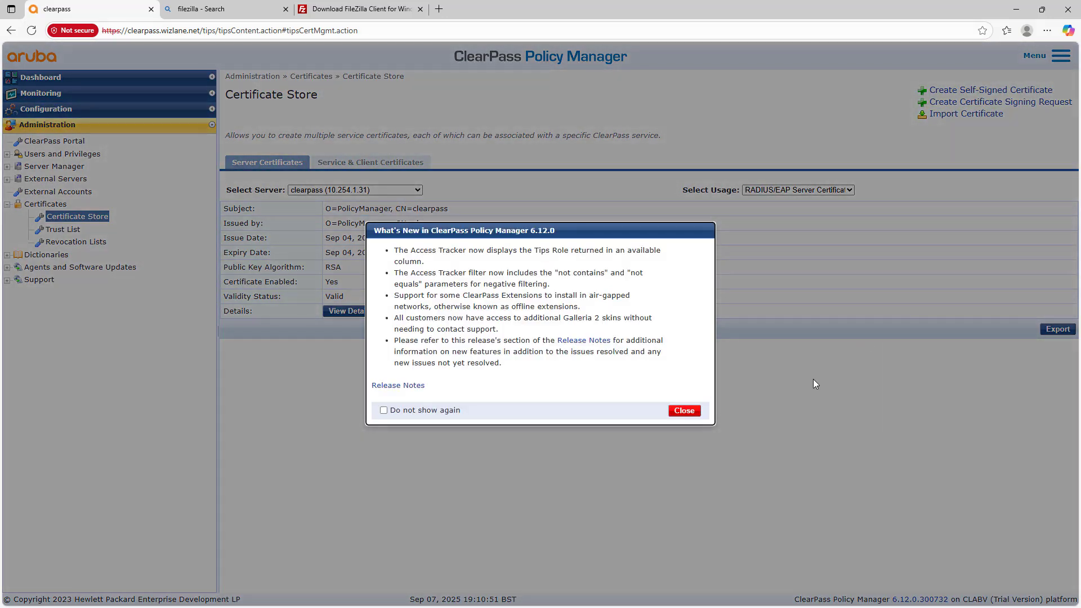
Step: Dismiss the What's New notice and disable the HTTPS(ECC) Server Certificate, confirming with Yes
{"action": "left_click", "coordinate": [684, 410]}
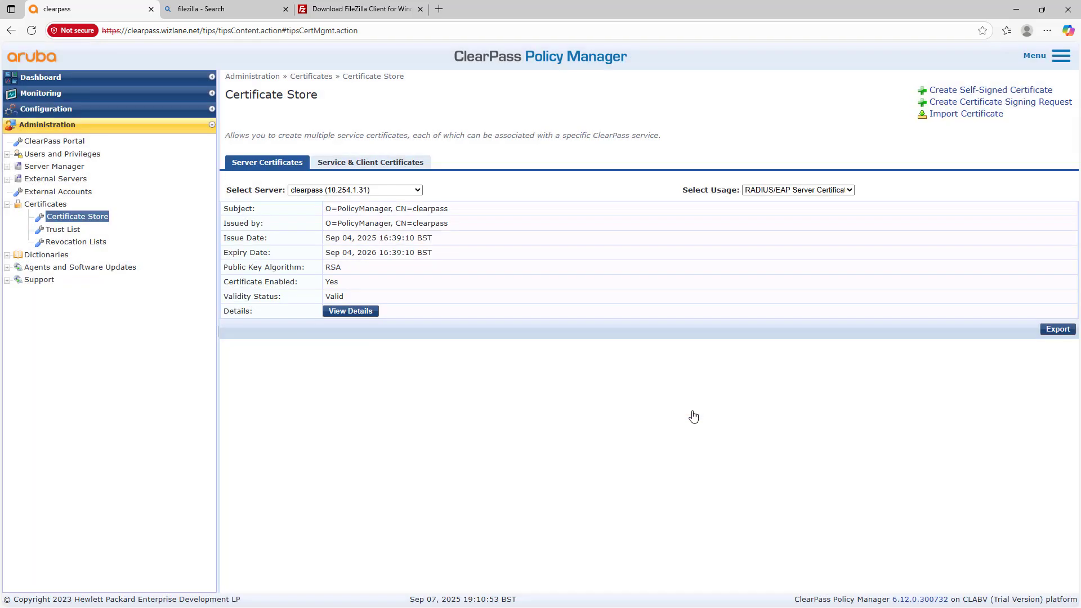
{"action": "left_click", "coordinate": [826, 194]}
{"action": "left_click", "coordinate": [813, 219]}
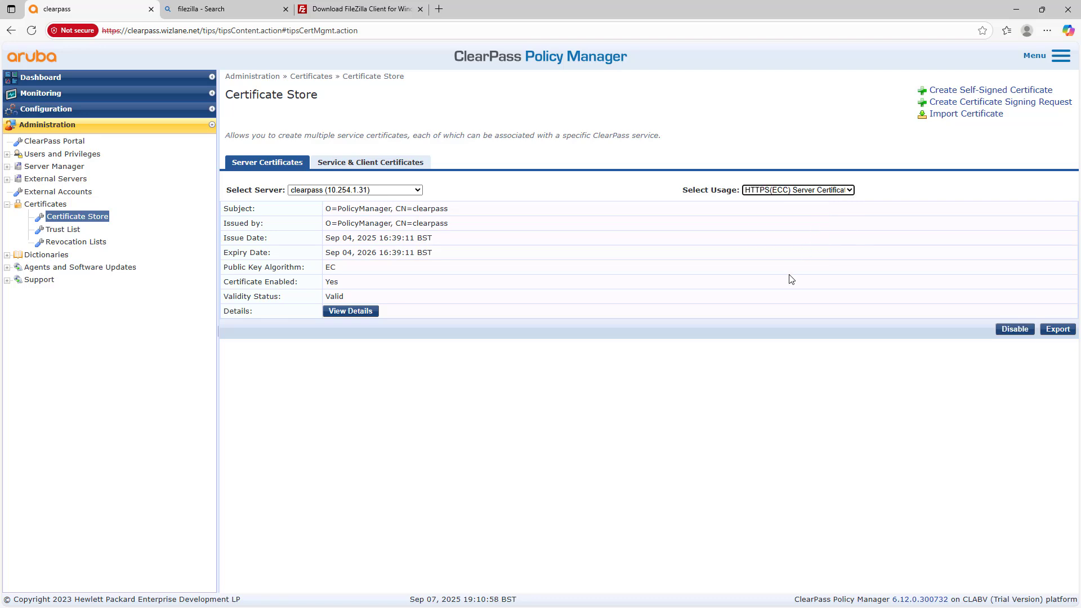
{"action": "left_click", "coordinate": [1015, 329]}
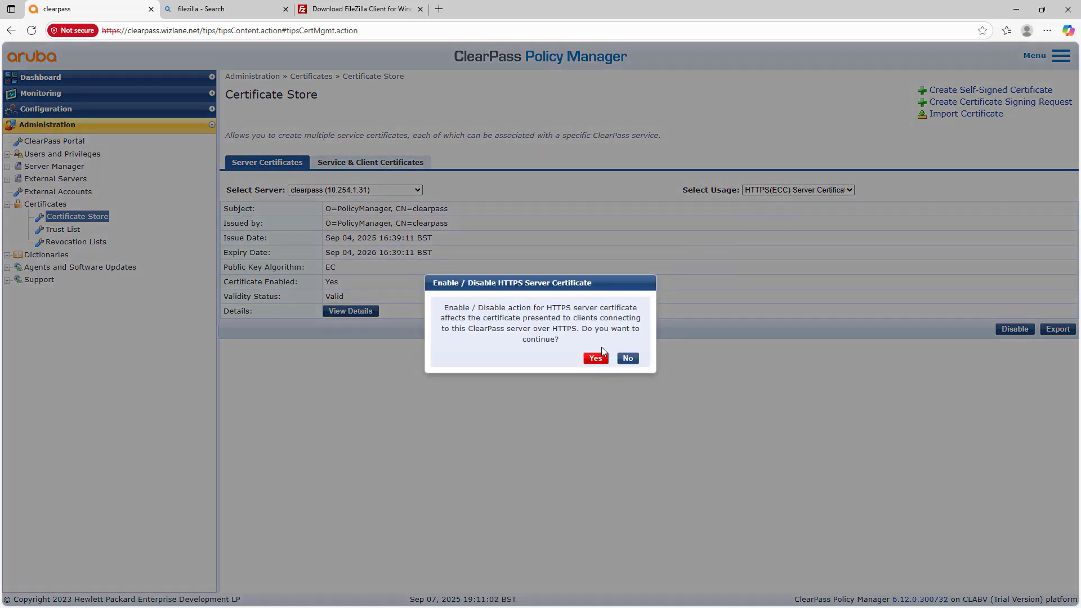
{"action": "left_click", "coordinate": [596, 360]}
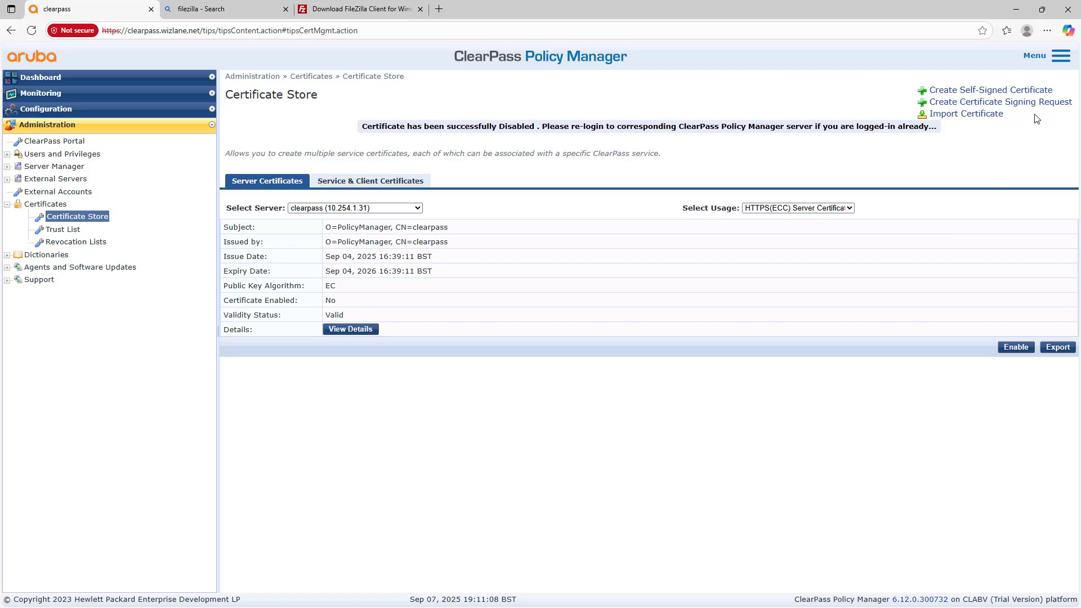
{"action": "left_click", "coordinate": [1061, 56]}
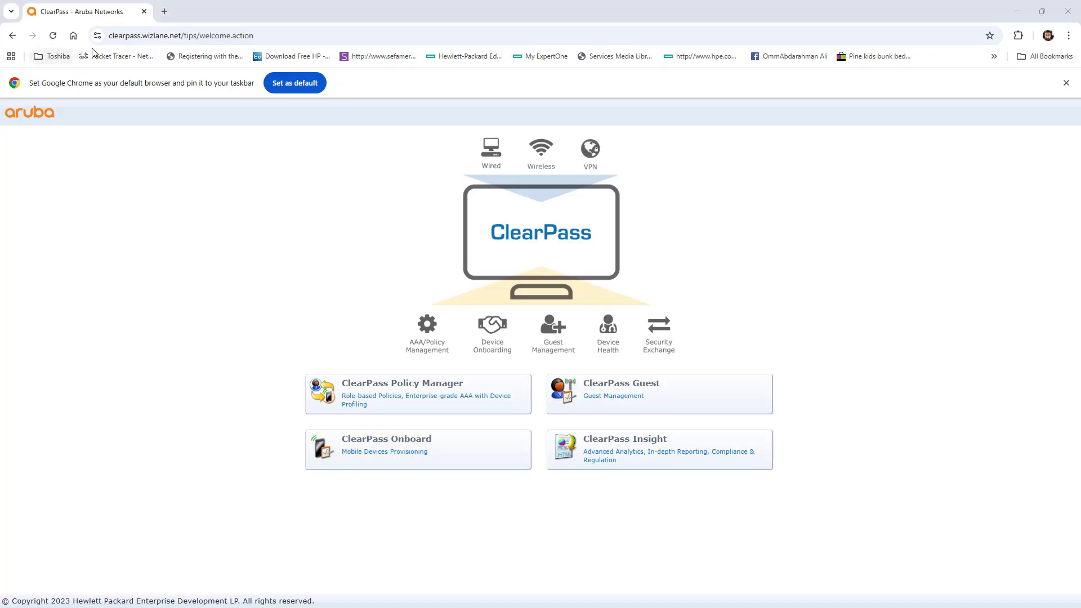
{"action": "left_click", "coordinate": [97, 36]}
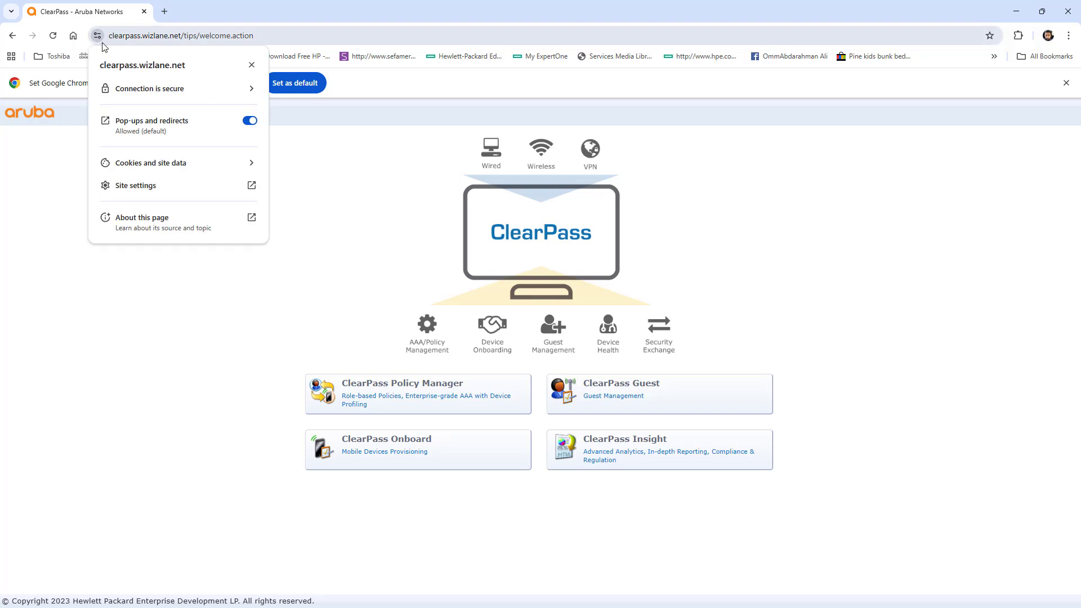
{"action": "left_click", "coordinate": [345, 271]}
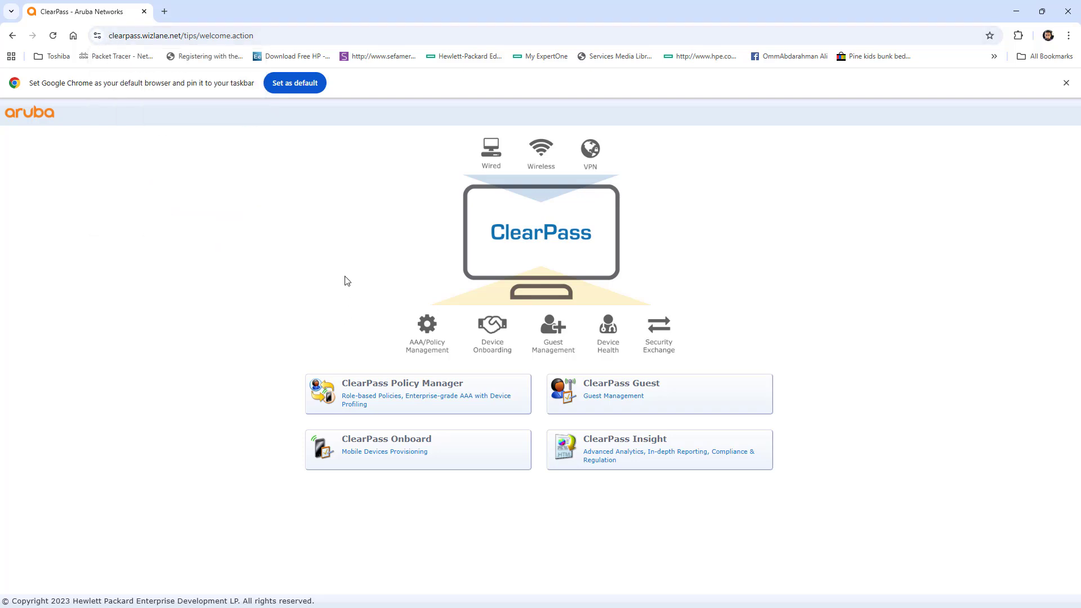